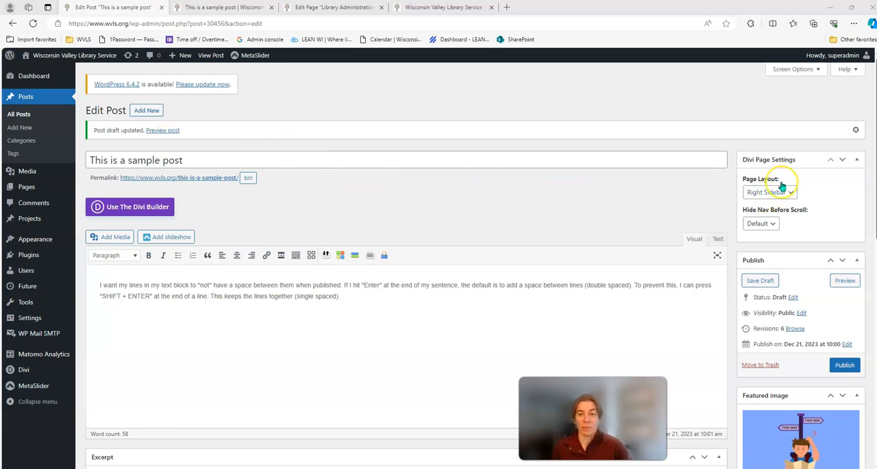
- Review the sections of the sample post's edit screen, from the content editor through the excerpt and revisions to the tags
{"action": "scroll", "coordinate": [782, 185], "scroll_direction": "down", "scroll_amount": 3}
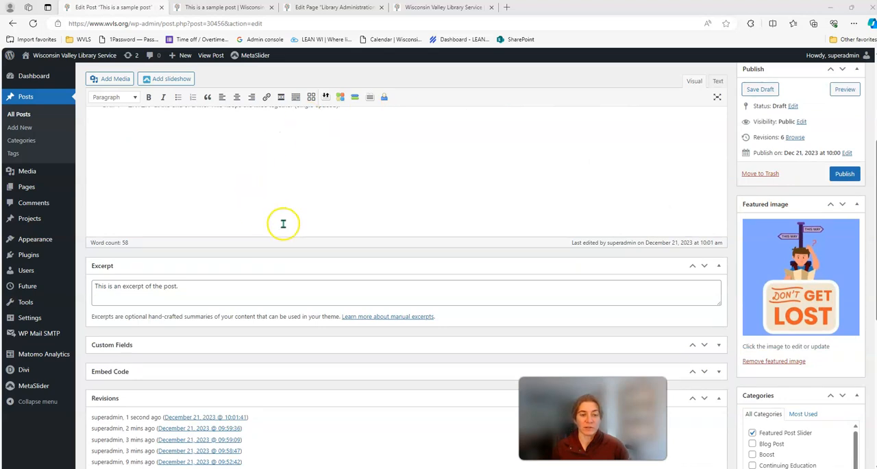
{"action": "scroll", "coordinate": [553, 236], "scroll_direction": "up", "scroll_amount": 1}
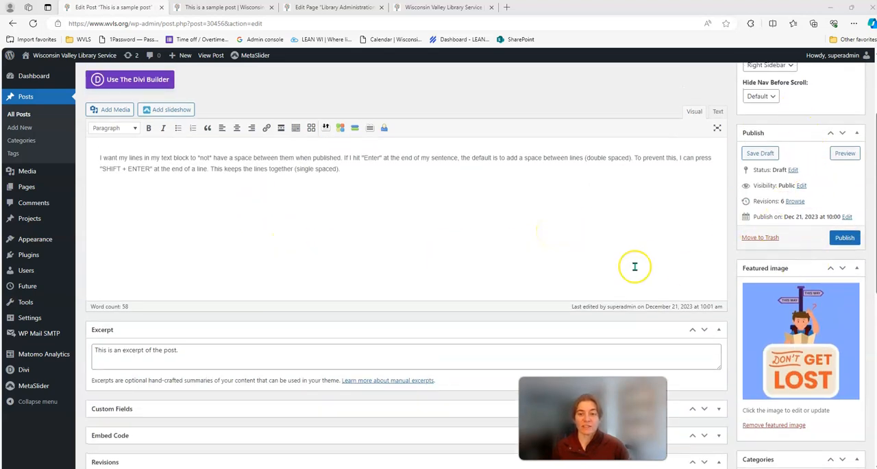
{"action": "scroll", "coordinate": [632, 266], "scroll_direction": "down", "scroll_amount": 3}
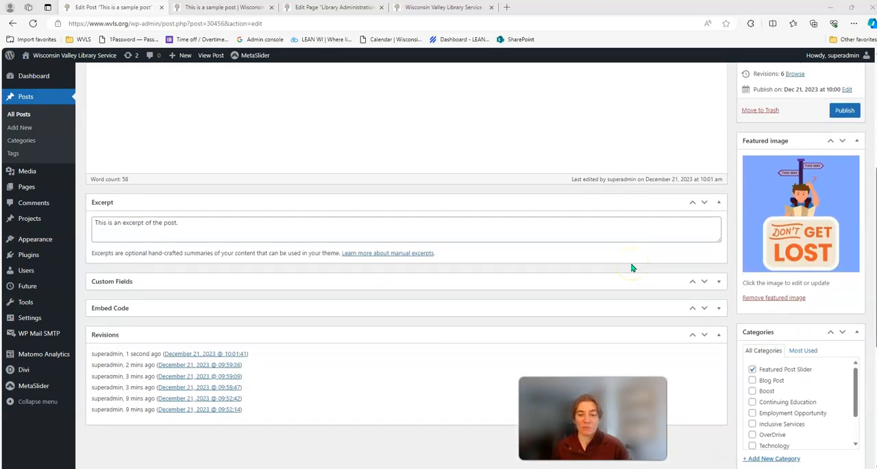
{"action": "scroll", "coordinate": [632, 267], "scroll_direction": "down", "scroll_amount": 1}
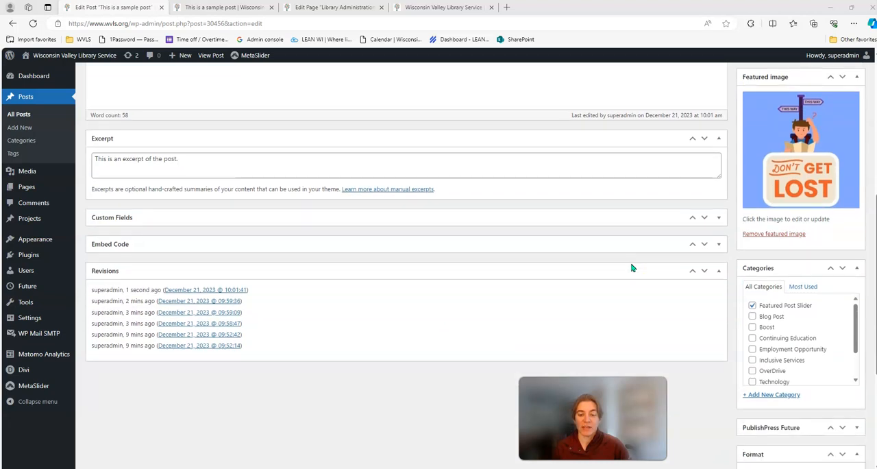
{"action": "scroll", "coordinate": [631, 268], "scroll_direction": "up", "scroll_amount": 1}
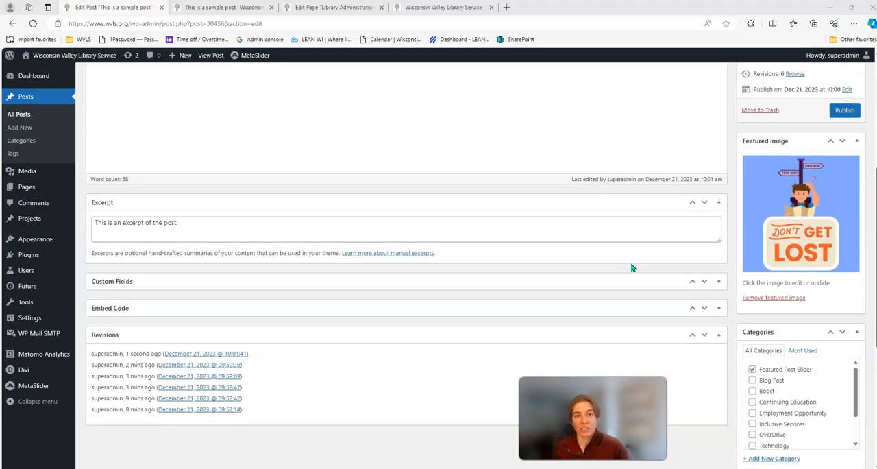
{"action": "left_click", "coordinate": [624, 259]}
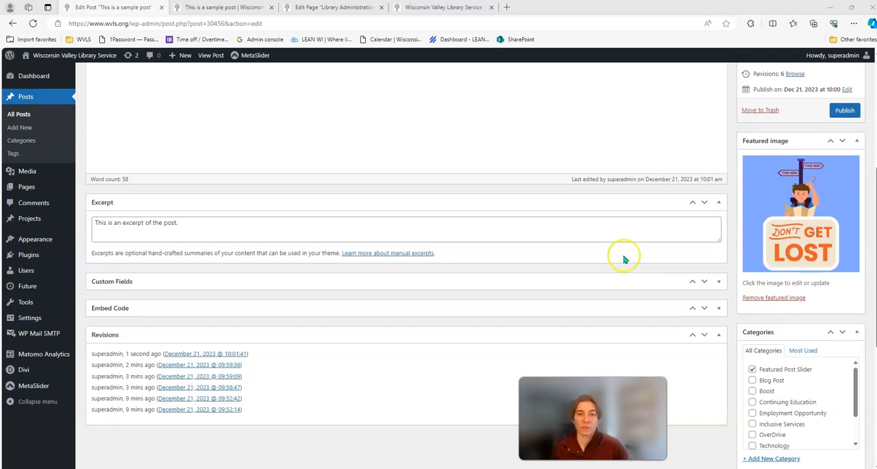
{"action": "scroll", "coordinate": [656, 276], "scroll_direction": "down", "scroll_amount": 4}
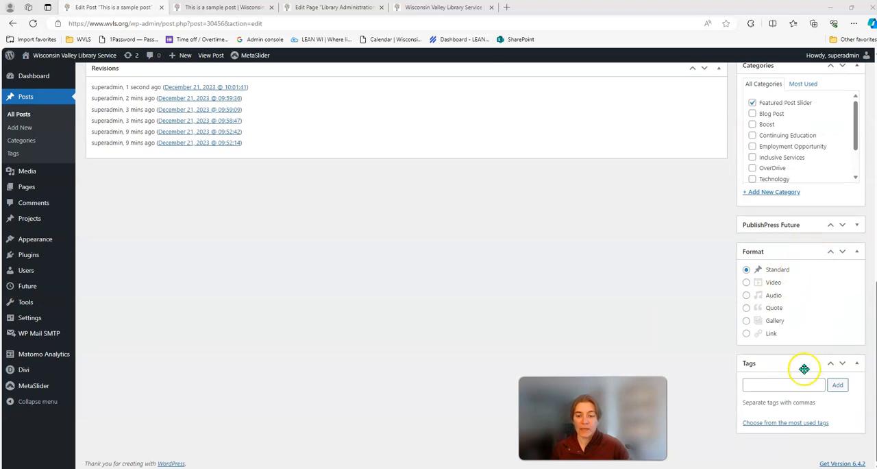
- Move the Featured image box into the main column below Excerpt, and the PublishPress Future box directly beneath it
{"action": "scroll", "coordinate": [764, 352], "scroll_direction": "up", "scroll_amount": 2}
{"action": "scroll", "coordinate": [767, 339], "scroll_direction": "up", "scroll_amount": 2}
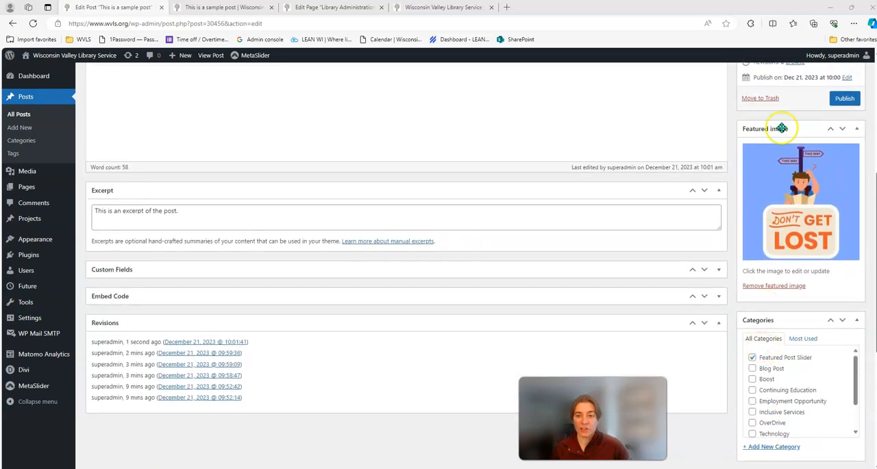
{"action": "left_click_drag", "start_coordinate": [782, 130], "coordinate": [249, 241]}
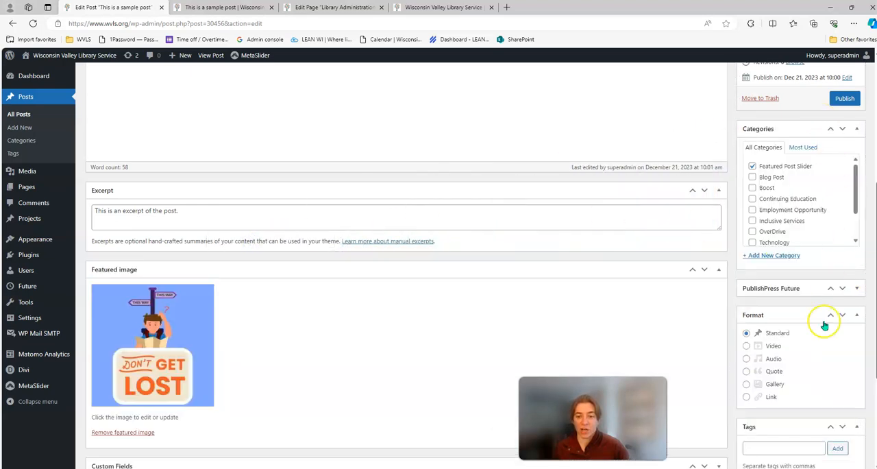
{"action": "scroll", "coordinate": [793, 277], "scroll_direction": "up", "scroll_amount": 5}
{"action": "scroll", "coordinate": [793, 237], "scroll_direction": "down", "scroll_amount": 6}
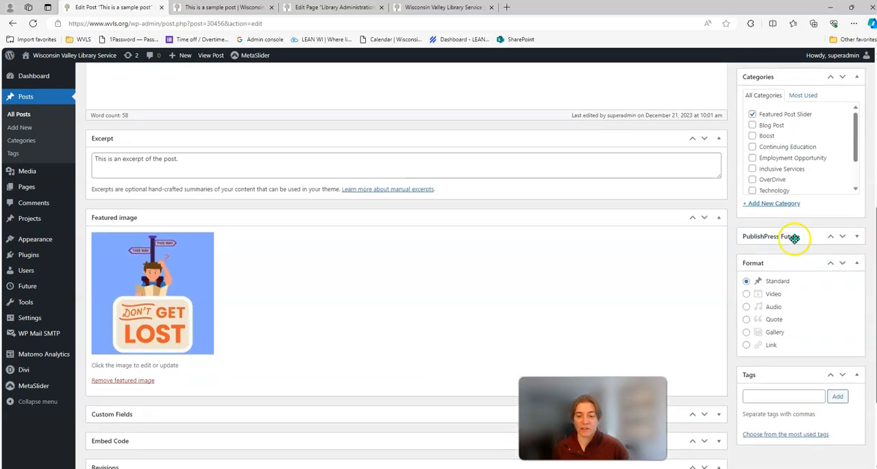
{"action": "scroll", "coordinate": [795, 237], "scroll_direction": "down", "scroll_amount": 3}
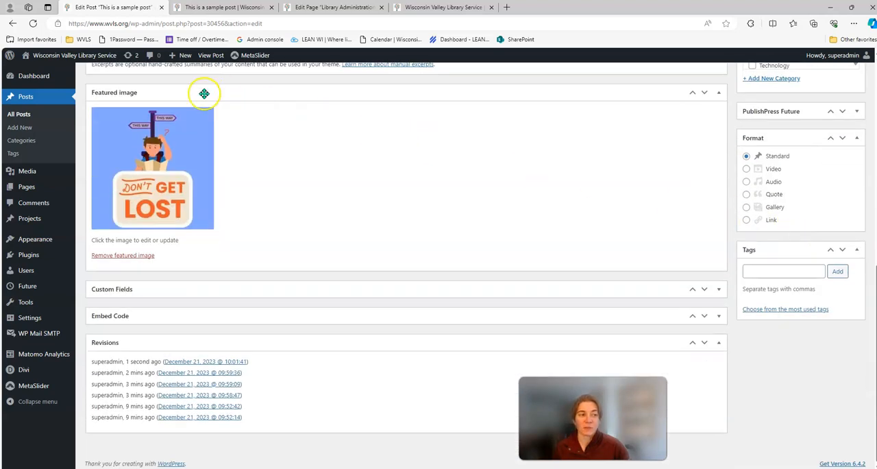
{"action": "left_click_drag", "start_coordinate": [797, 110], "coordinate": [357, 277]}
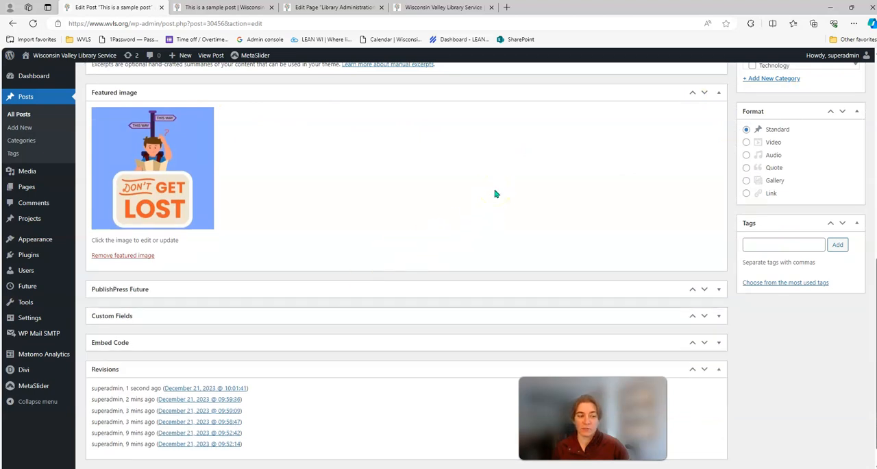
- Return the Featured image box to the side column below Categories, and place the PublishPress Future box under it
{"action": "scroll", "coordinate": [829, 147], "scroll_direction": "up", "scroll_amount": 3}
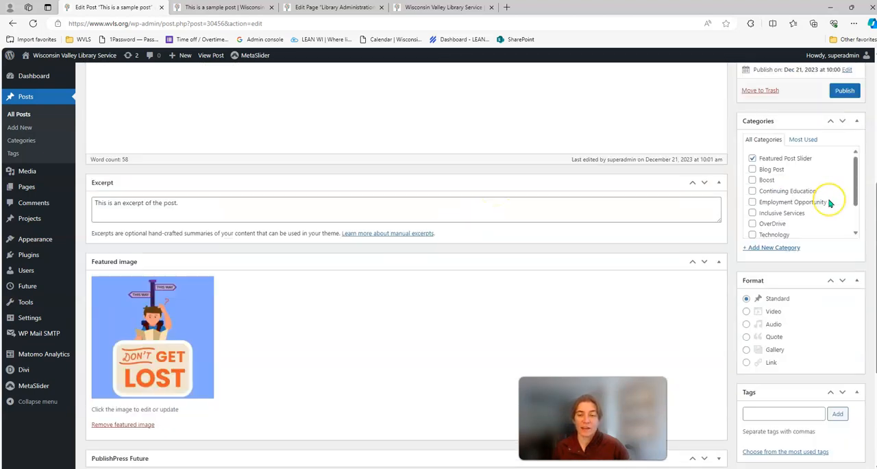
{"action": "scroll", "coordinate": [829, 200], "scroll_direction": "down", "scroll_amount": 1}
{"action": "scroll", "coordinate": [466, 237], "scroll_direction": "down", "scroll_amount": 2}
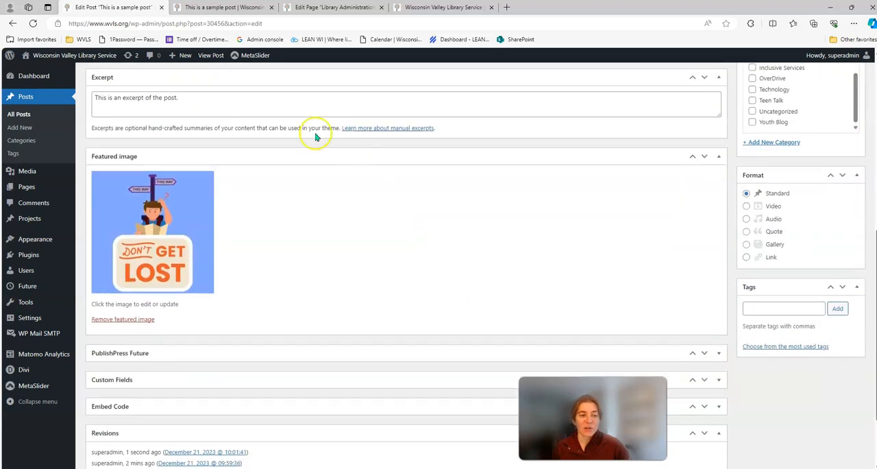
{"action": "left_click_drag", "start_coordinate": [208, 157], "coordinate": [787, 165]}
{"action": "scroll", "coordinate": [372, 210], "scroll_direction": "down", "scroll_amount": 2}
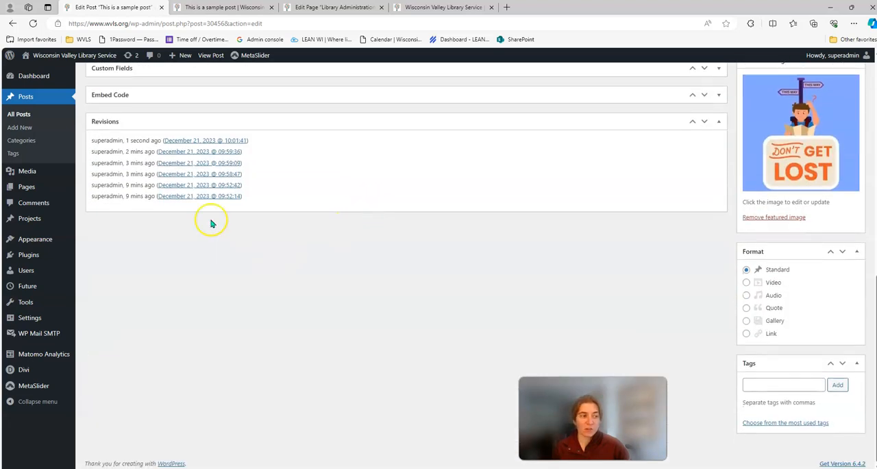
{"action": "scroll", "coordinate": [188, 190], "scroll_direction": "up", "scroll_amount": 2}
{"action": "left_click_drag", "start_coordinate": [172, 170], "coordinate": [832, 371]}
{"action": "scroll", "coordinate": [835, 368], "scroll_direction": "up", "scroll_amount": 4}
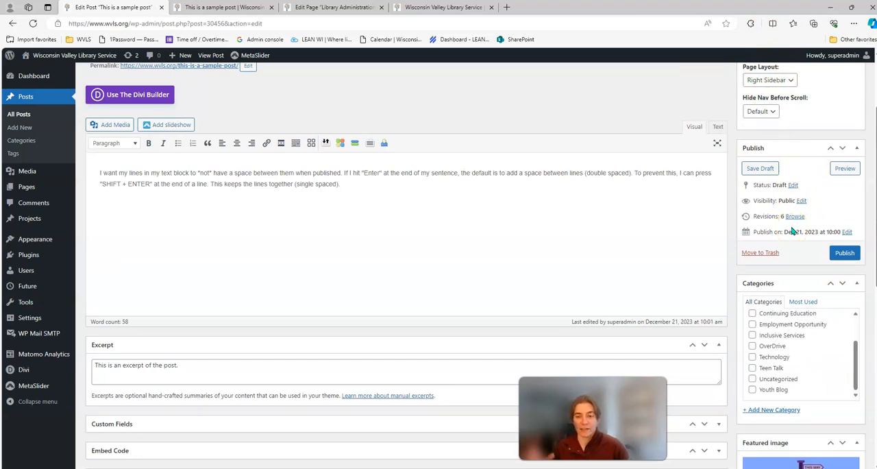
- Collapse the Format and Tags boxes at the end of the side column
{"action": "scroll", "coordinate": [786, 147], "scroll_direction": "down", "scroll_amount": 2}
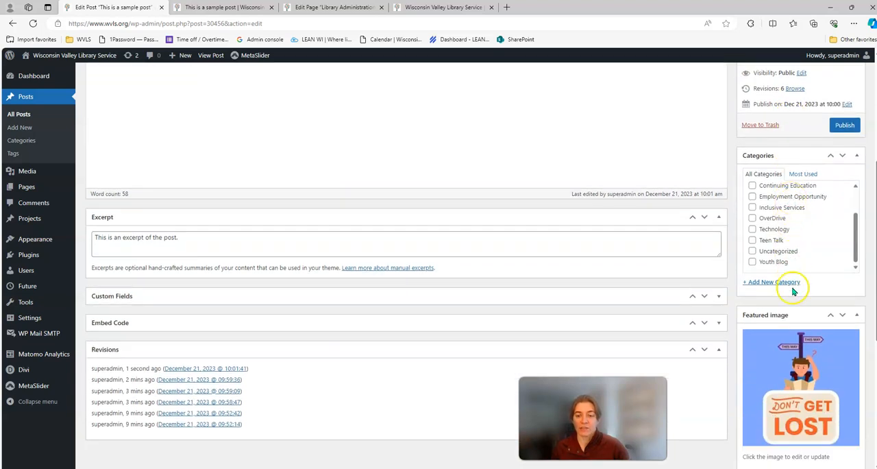
{"action": "scroll", "coordinate": [793, 287], "scroll_direction": "down", "scroll_amount": 3}
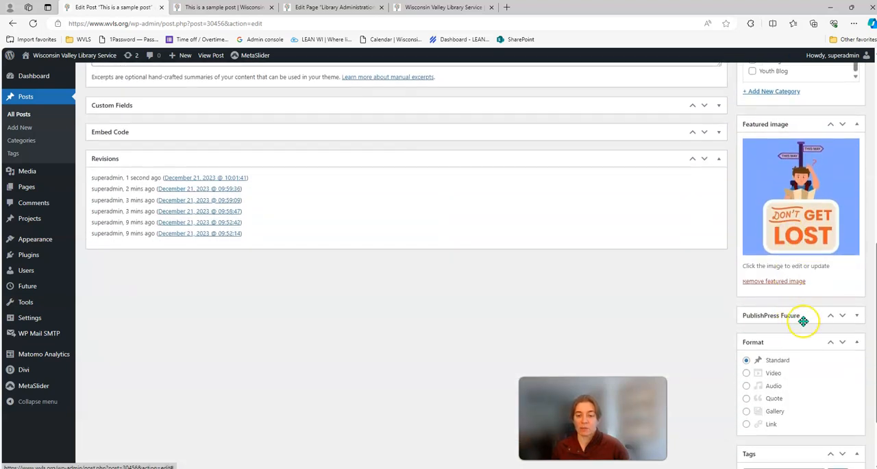
{"action": "scroll", "coordinate": [820, 321], "scroll_direction": "down", "scroll_amount": 1}
{"action": "scroll", "coordinate": [821, 322], "scroll_direction": "up", "scroll_amount": 5}
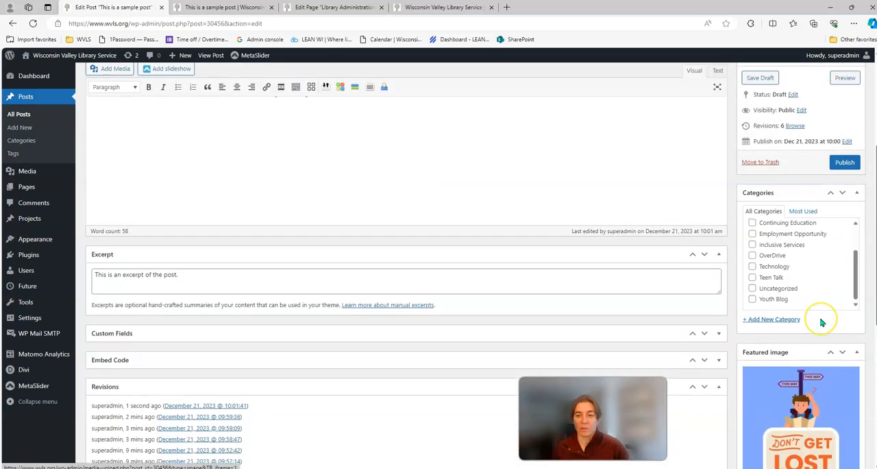
{"action": "scroll", "coordinate": [799, 288], "scroll_direction": "down", "scroll_amount": 5}
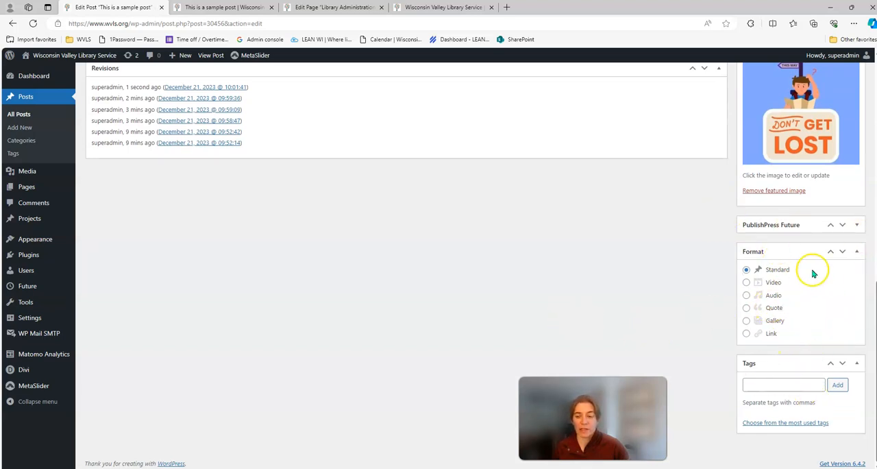
{"action": "left_click", "coordinate": [857, 251]}
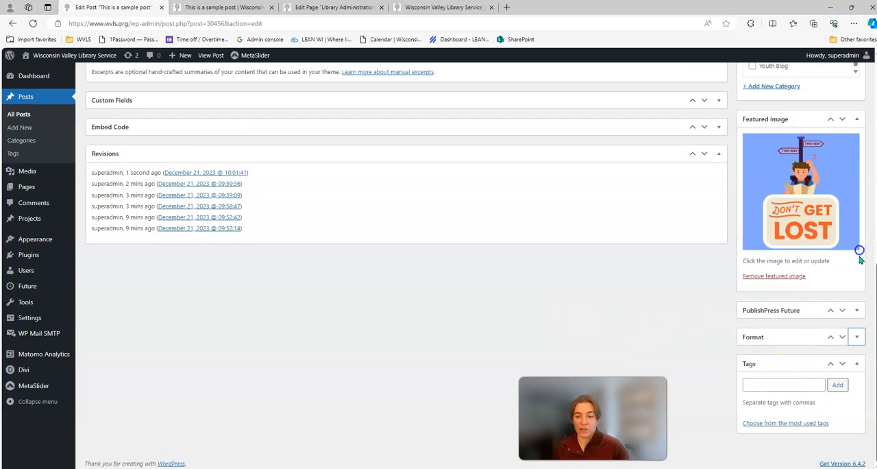
{"action": "left_click", "coordinate": [856, 366]}
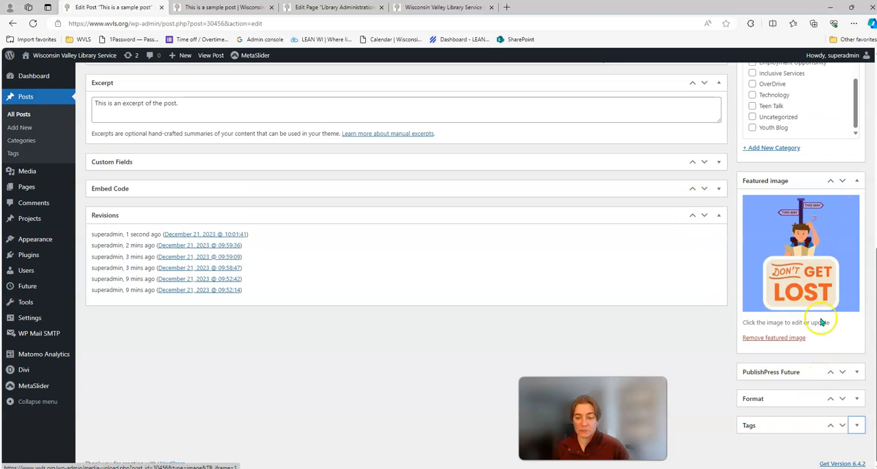
- Reorder the Tags box up two positions and back down one, placing it between PublishPress Future and Format
{"action": "scroll", "coordinate": [664, 343], "scroll_direction": "up", "scroll_amount": 2}
{"action": "scroll", "coordinate": [664, 341], "scroll_direction": "down", "scroll_amount": 2}
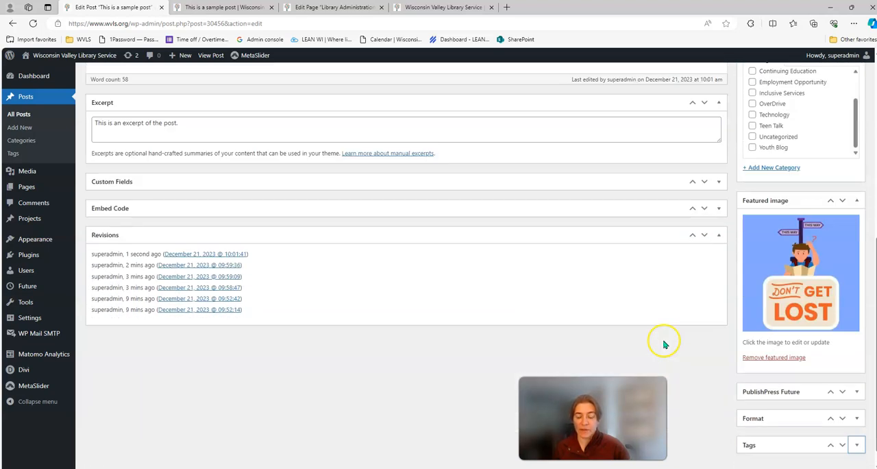
{"action": "left_click", "coordinate": [831, 426]}
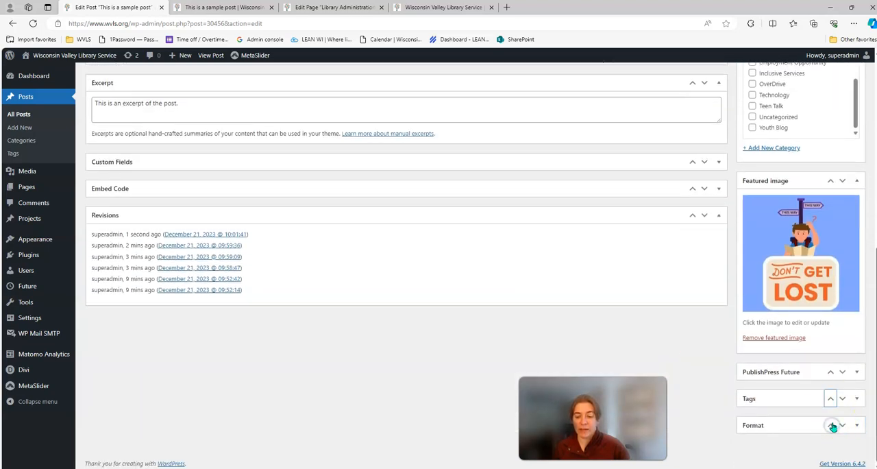
{"action": "left_click", "coordinate": [831, 399]}
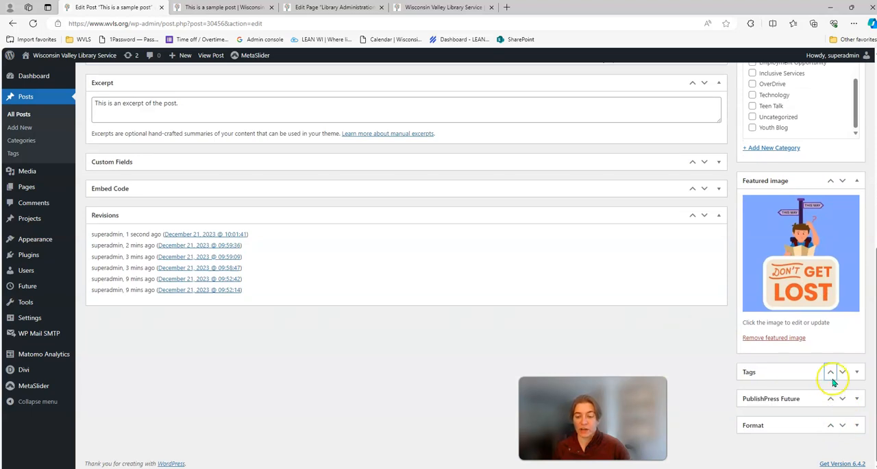
{"action": "left_click", "coordinate": [844, 372]}
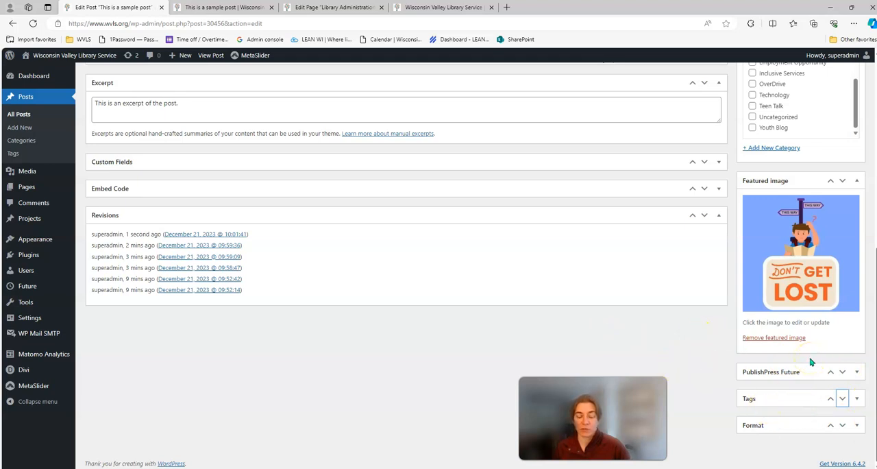
- Review the post's content and settings boxes, and select the whole sentence in the Excerpt field
{"action": "scroll", "coordinate": [810, 362], "scroll_direction": "up", "scroll_amount": 4}
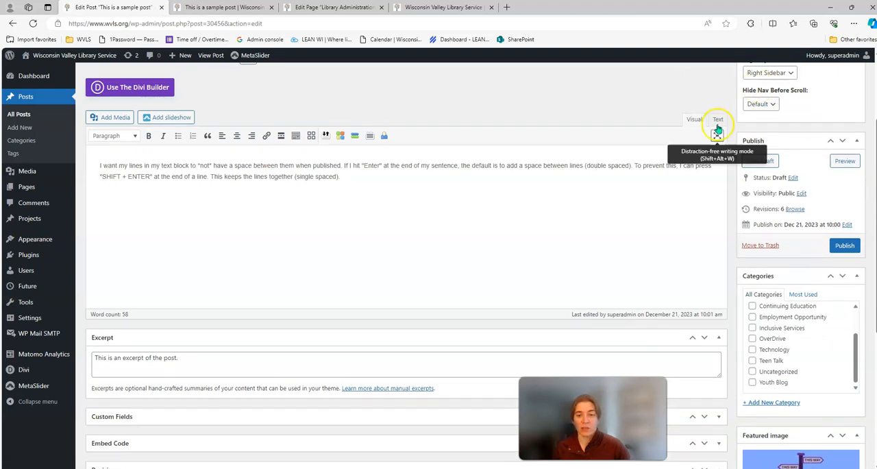
{"action": "scroll", "coordinate": [800, 343], "scroll_direction": "down", "scroll_amount": 2}
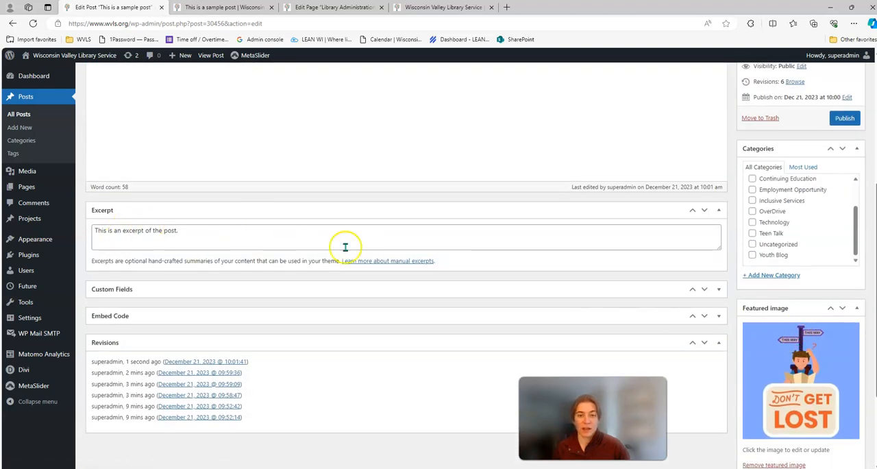
{"action": "scroll", "coordinate": [793, 251], "scroll_direction": "up", "scroll_amount": 2}
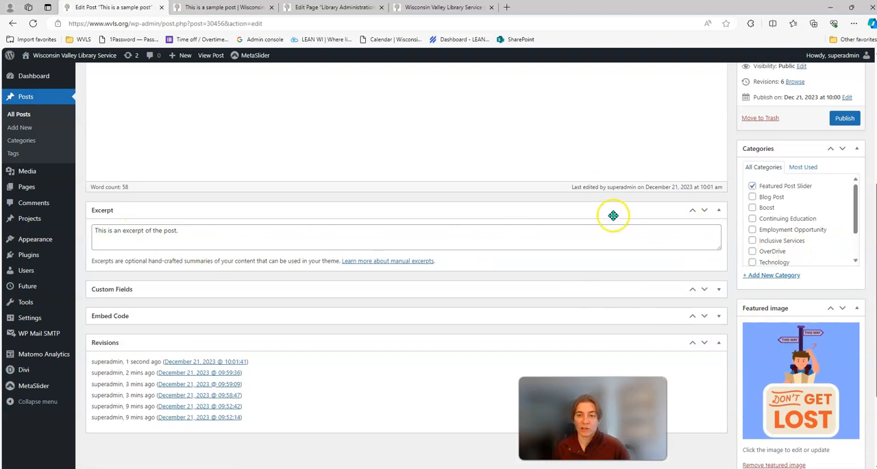
{"action": "scroll", "coordinate": [613, 213], "scroll_direction": "up", "scroll_amount": 1}
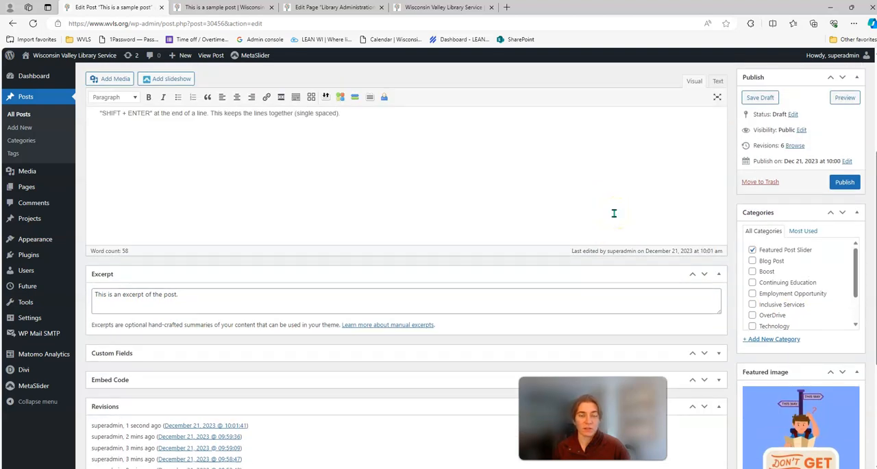
{"action": "scroll", "coordinate": [614, 213], "scroll_direction": "up", "scroll_amount": 2}
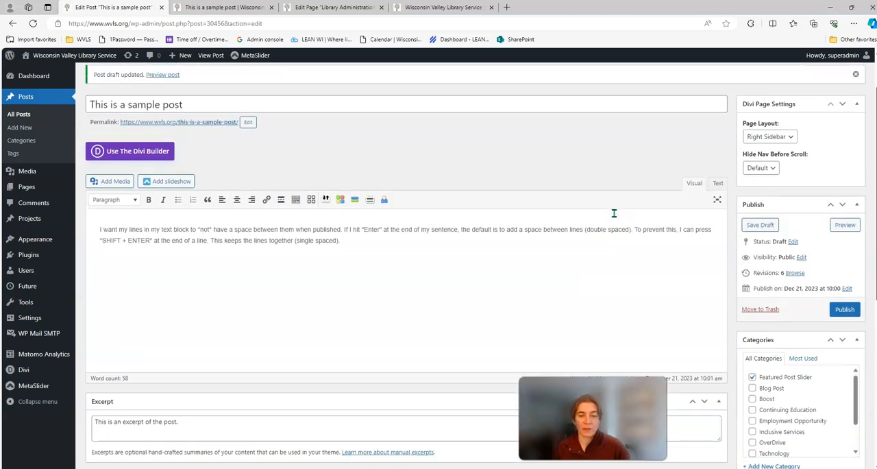
{"action": "scroll", "coordinate": [614, 213], "scroll_direction": "down", "scroll_amount": 3}
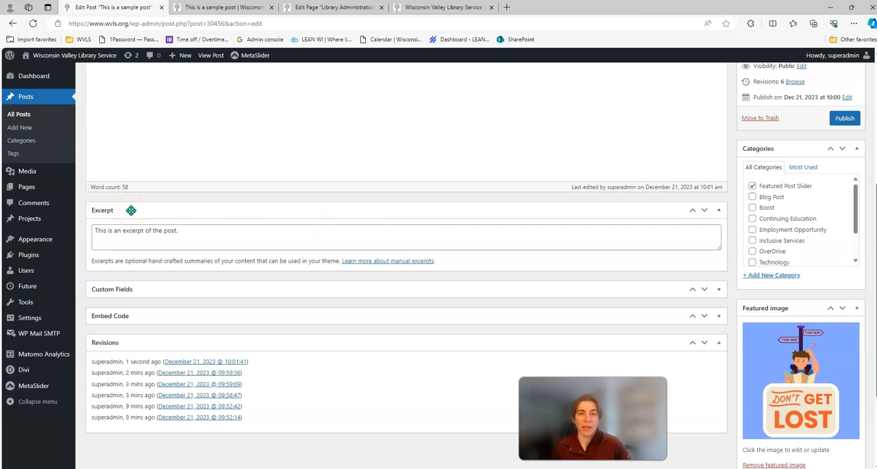
{"action": "left_click", "coordinate": [204, 238]}
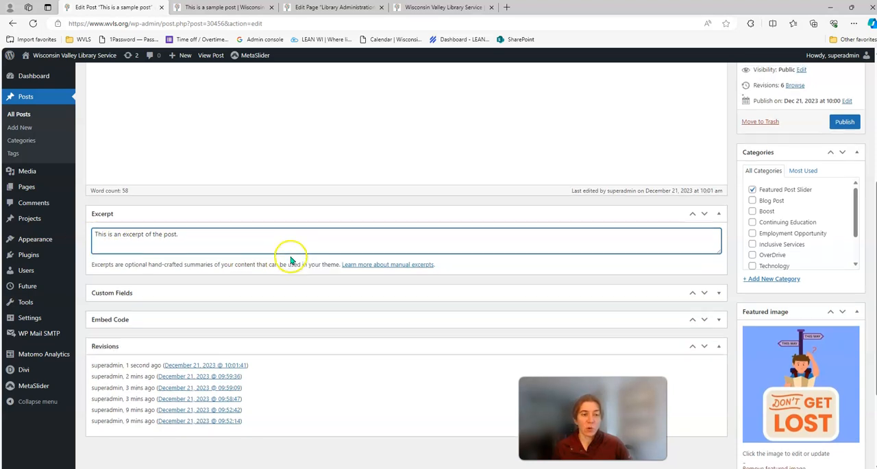
{"action": "scroll", "coordinate": [290, 260], "scroll_direction": "up", "scroll_amount": 2}
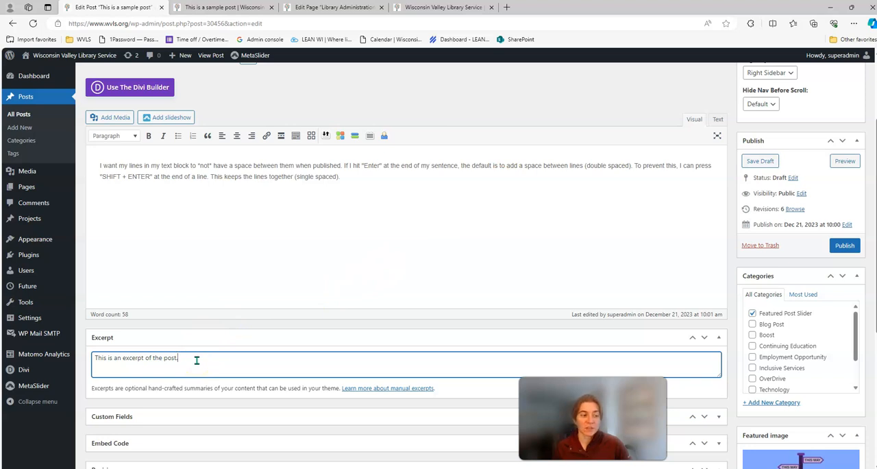
{"action": "left_click_drag", "start_coordinate": [96, 358], "coordinate": [176, 359]}
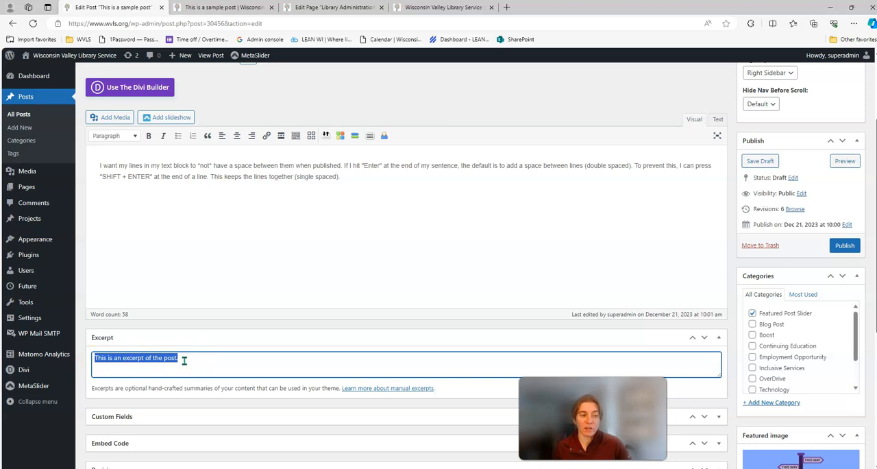
- Highlight the post's whole body text and the Excerpt sentence in turn, and clear the selection in the body
{"action": "left_click_drag", "start_coordinate": [99, 165], "coordinate": [359, 174]}
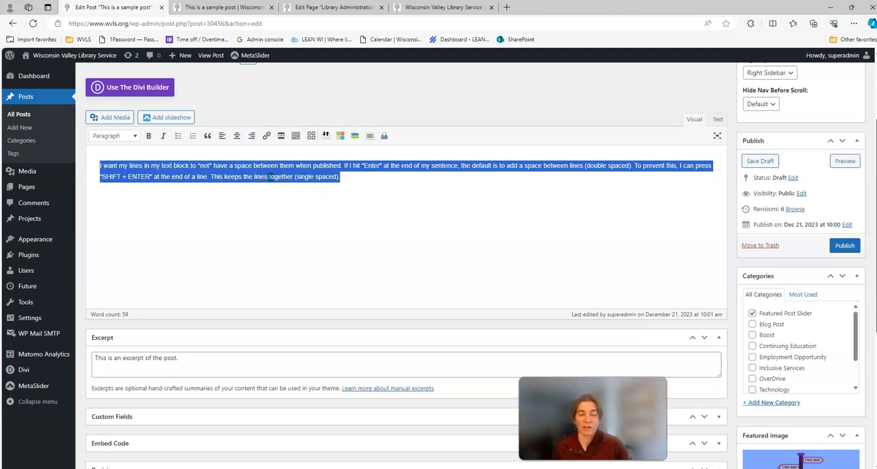
{"action": "left_click_drag", "start_coordinate": [94, 357], "coordinate": [178, 357]}
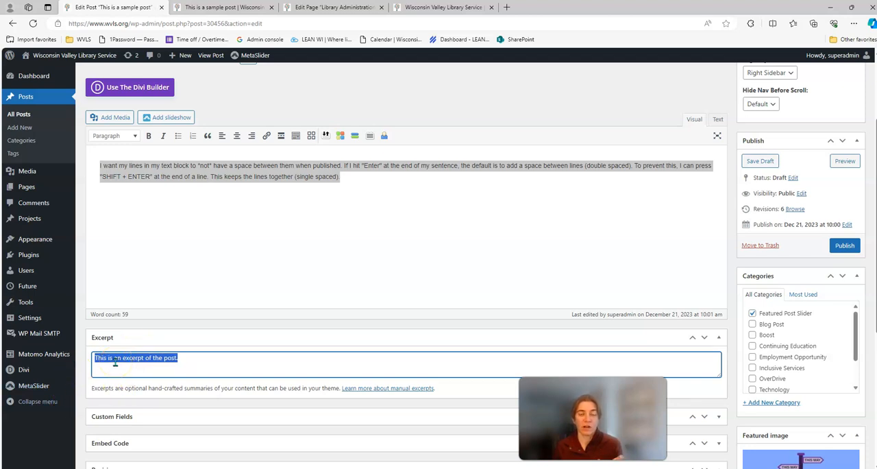
{"action": "left_click", "coordinate": [242, 200]}
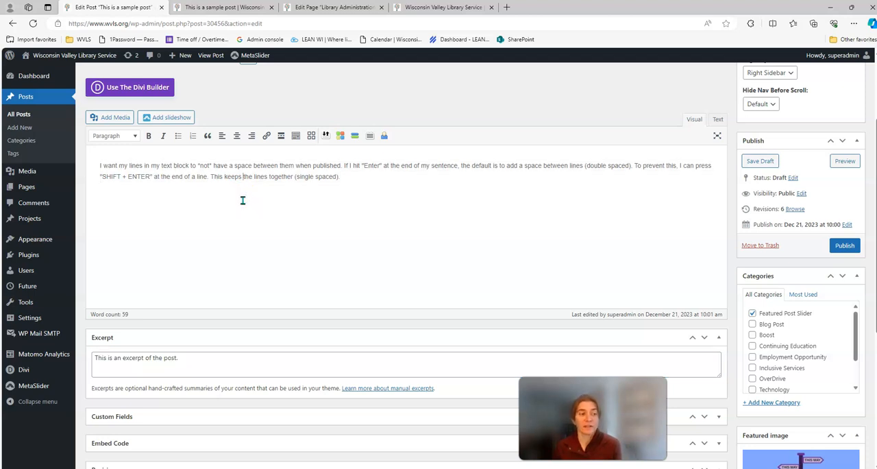
{"action": "left_click", "coordinate": [116, 182]}
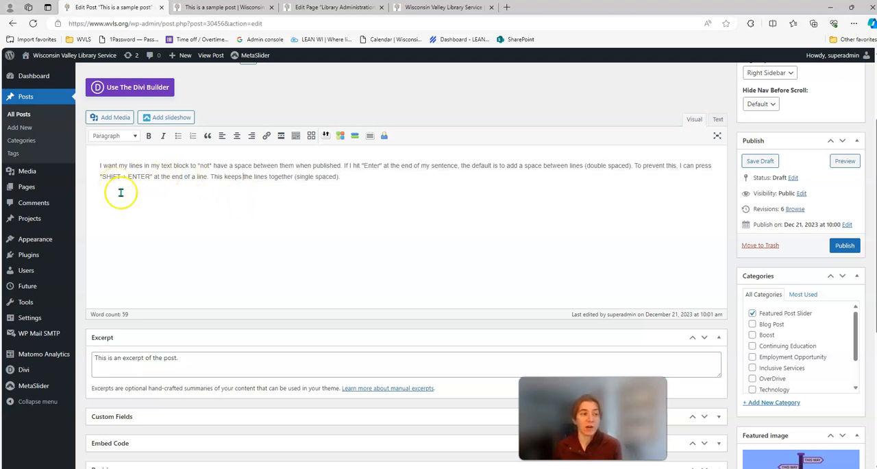
{"action": "left_click", "coordinate": [396, 267]}
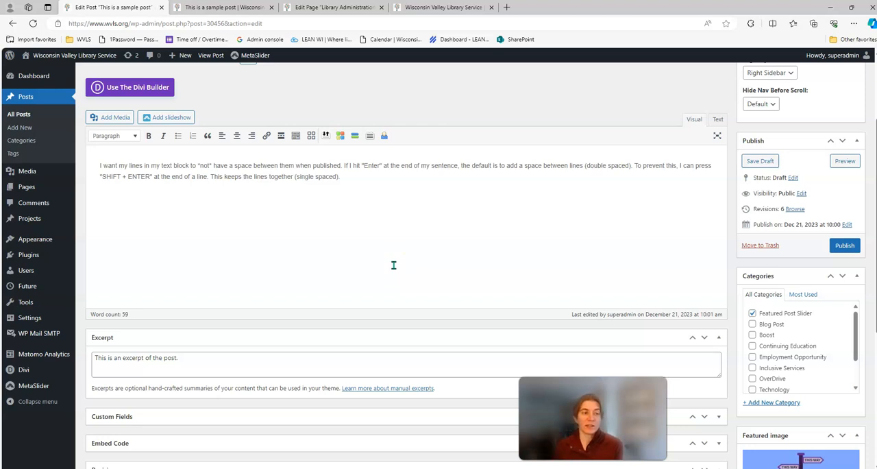
- Start a new paragraph at the sentence beginning 'If I hit' and preview the post's spacing below the image
{"action": "left_click", "coordinate": [342, 171]}
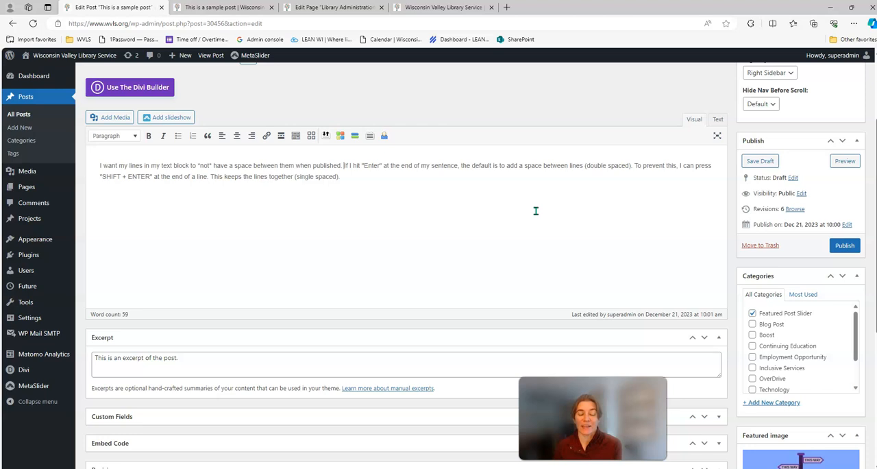
{"action": "key", "text": "Return"}
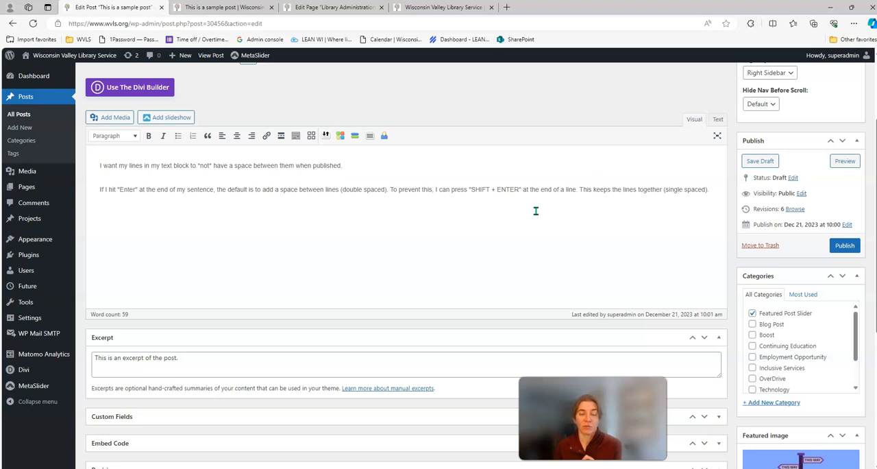
{"action": "left_click", "coordinate": [845, 161]}
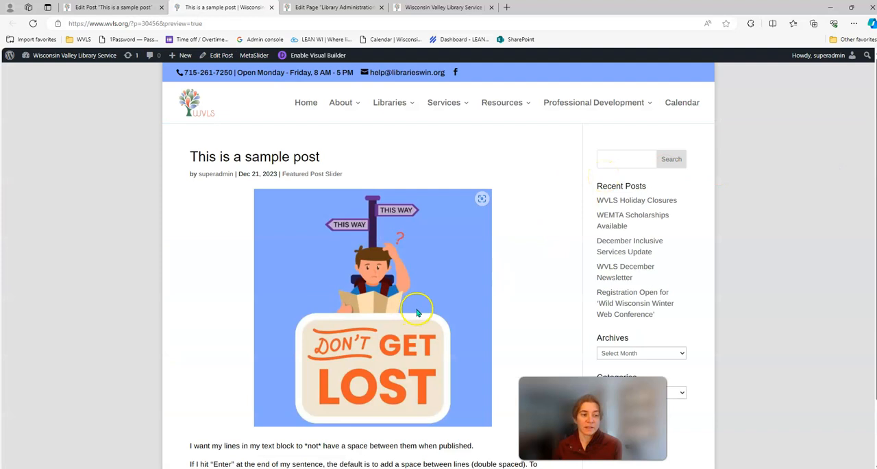
{"action": "scroll", "coordinate": [446, 265], "scroll_direction": "down", "scroll_amount": 1}
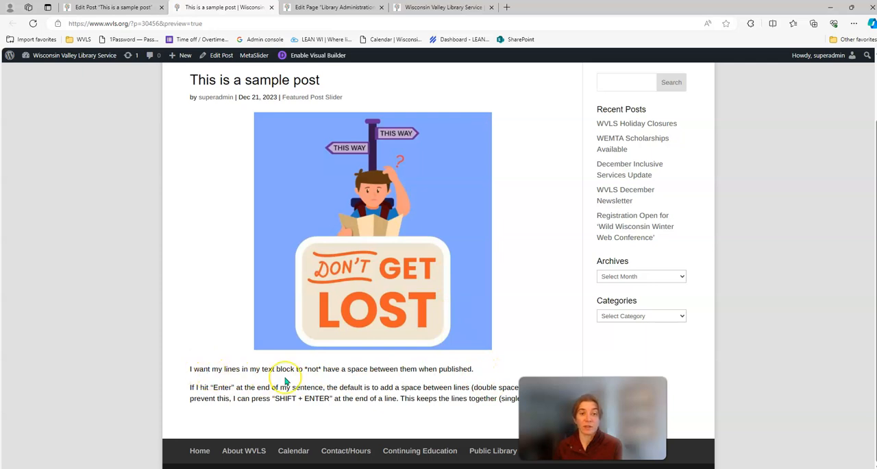
- Back in the post editor, insert a single-spaced line break before 'To prevent this' and preview the post again
{"action": "left_click", "coordinate": [132, 8]}
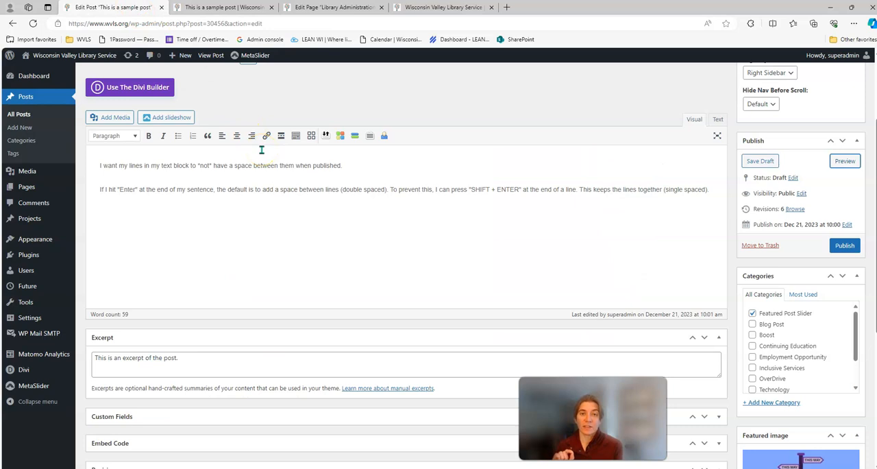
{"action": "left_click", "coordinate": [390, 190]}
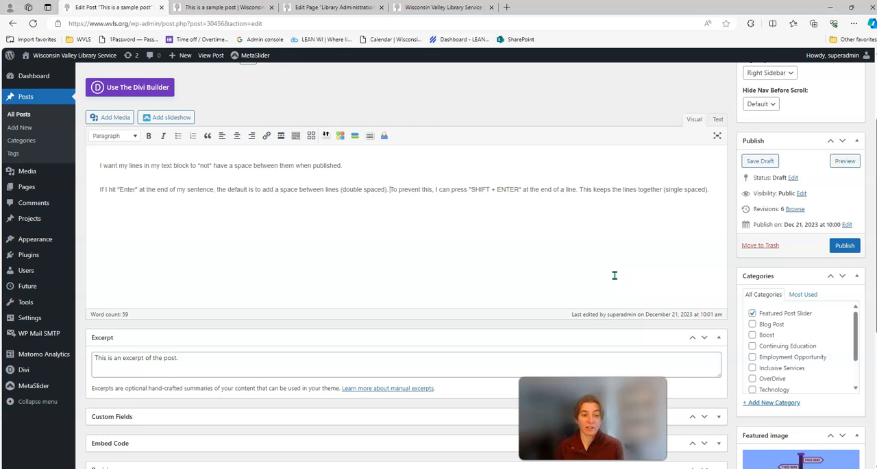
{"action": "key", "text": "shift+Return"}
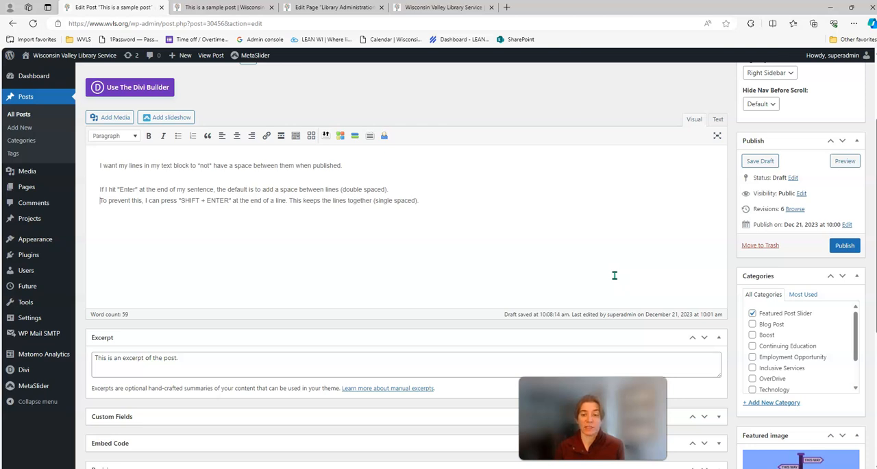
{"action": "left_click", "coordinate": [846, 162]}
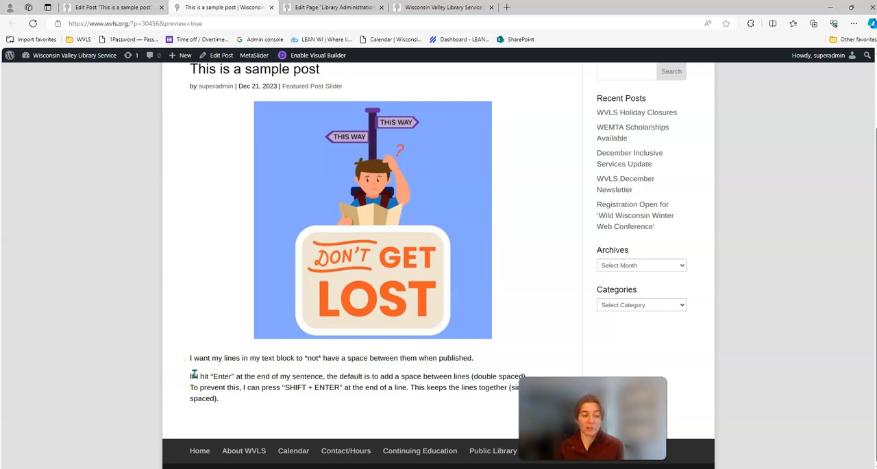
- Examine the line spacing of the second paragraph in the post preview by highlighting its text
{"action": "left_click_drag", "start_coordinate": [241, 406], "coordinate": [180, 376]}
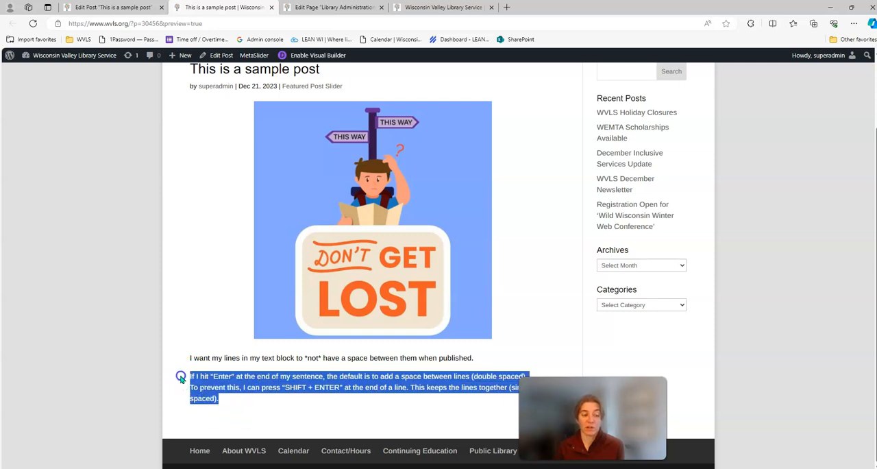
{"action": "left_click", "coordinate": [272, 406]}
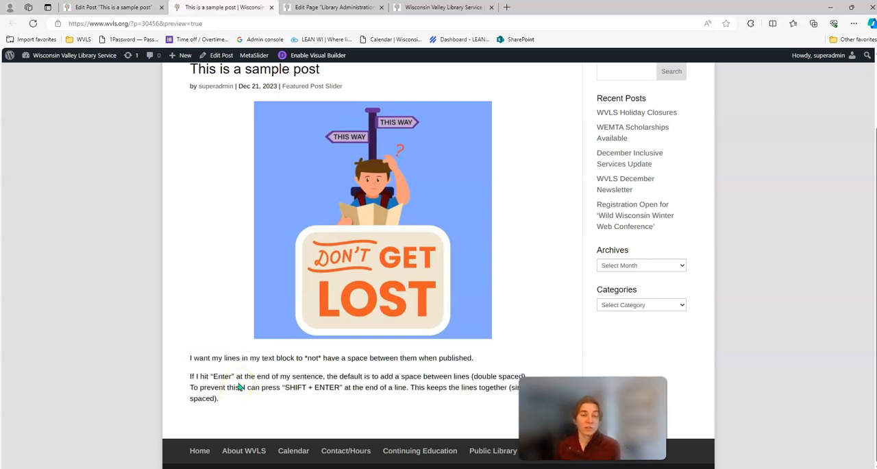
{"action": "left_click", "coordinate": [242, 410]}
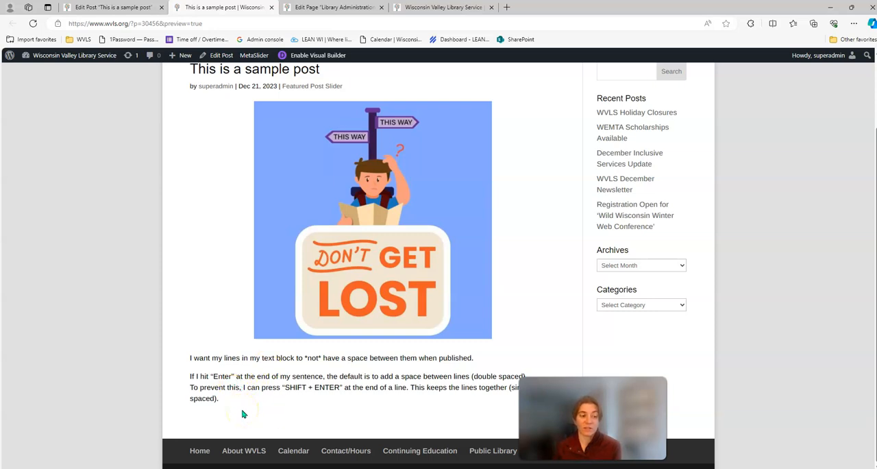
{"action": "scroll", "coordinate": [242, 414], "scroll_direction": "up", "scroll_amount": 2}
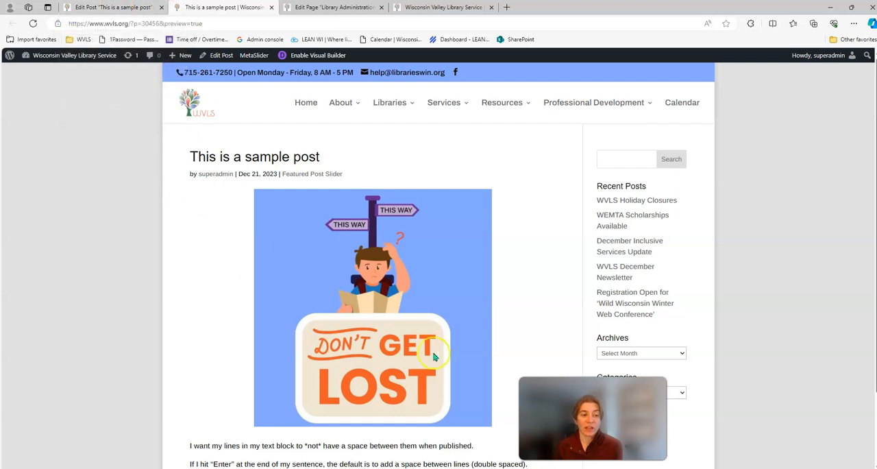
- Return to the post editor and highlight the first body sentence and the Excerpt sentence to compare them
{"action": "left_click", "coordinate": [131, 8]}
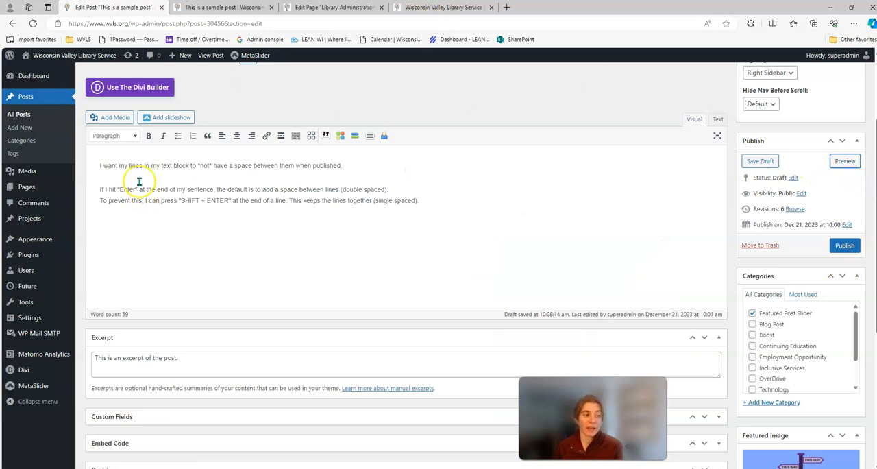
{"action": "left_click_drag", "start_coordinate": [98, 165], "coordinate": [354, 165]}
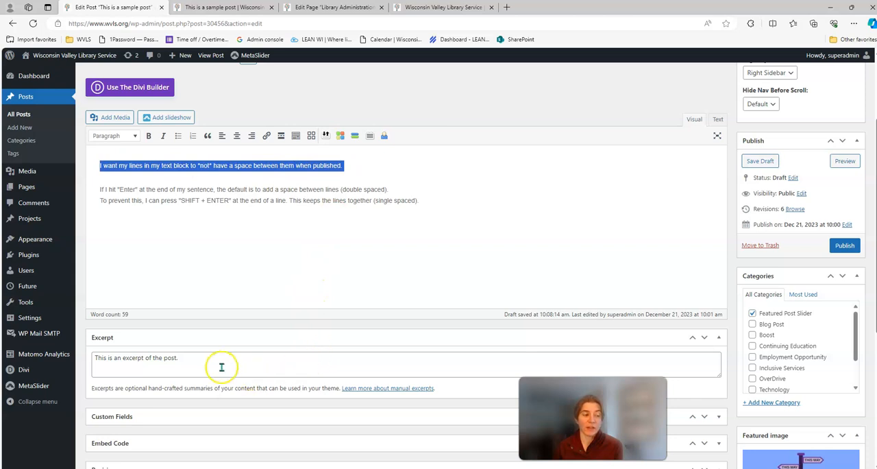
{"action": "left_click_drag", "start_coordinate": [196, 357], "coordinate": [96, 357]}
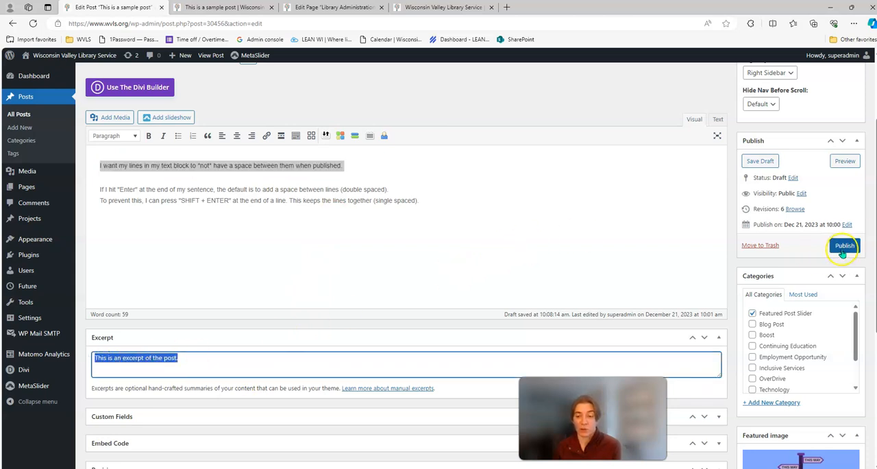
- Publish the sample post and refresh the site's home page to view it in the slider
{"action": "left_click", "coordinate": [843, 246]}
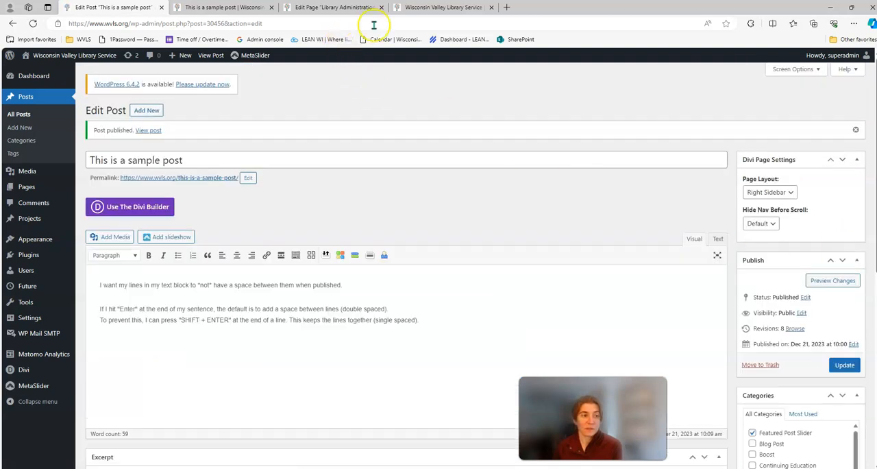
{"action": "left_click", "coordinate": [430, 8]}
{"action": "left_click", "coordinate": [33, 24]}
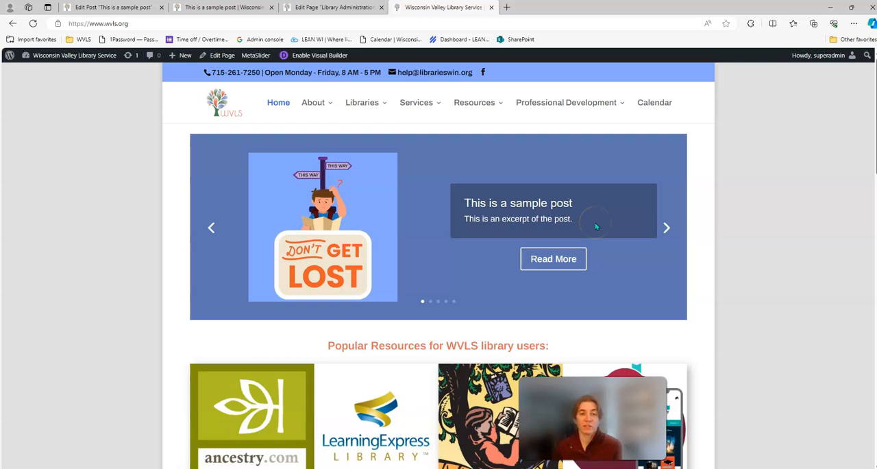
- Return to the sample post's editor, change its status to Draft, and update the post
{"action": "left_click", "coordinate": [343, 8]}
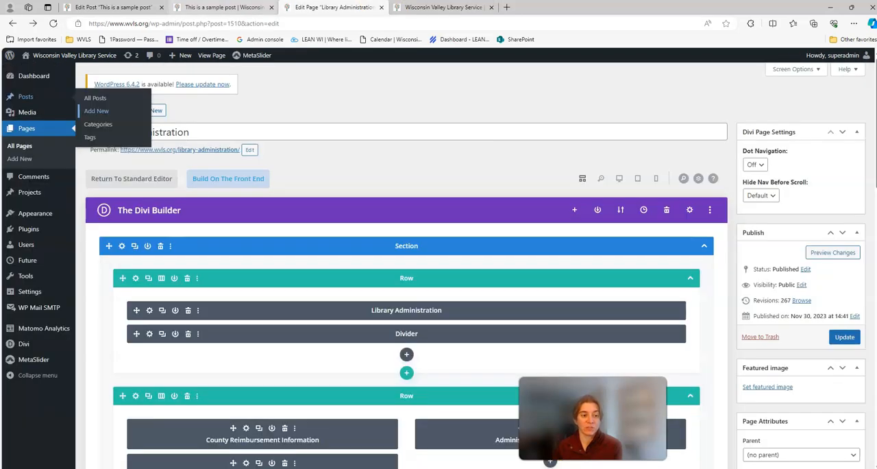
{"action": "left_click", "coordinate": [223, 8]}
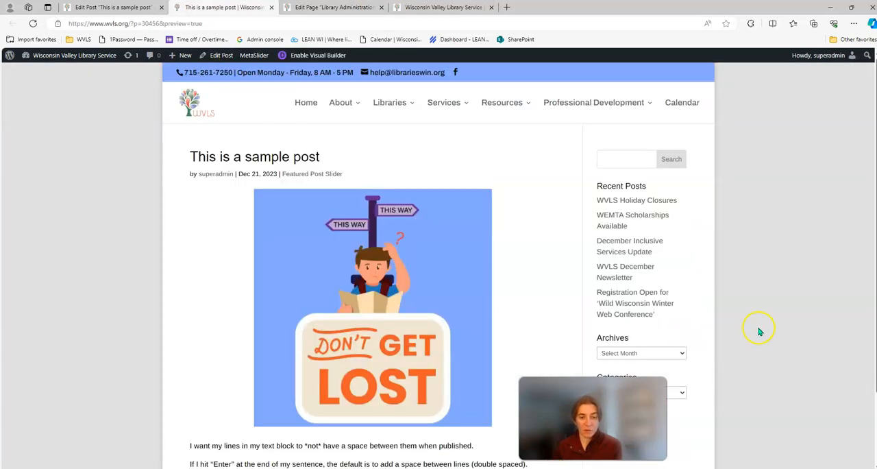
{"action": "left_click", "coordinate": [133, 8]}
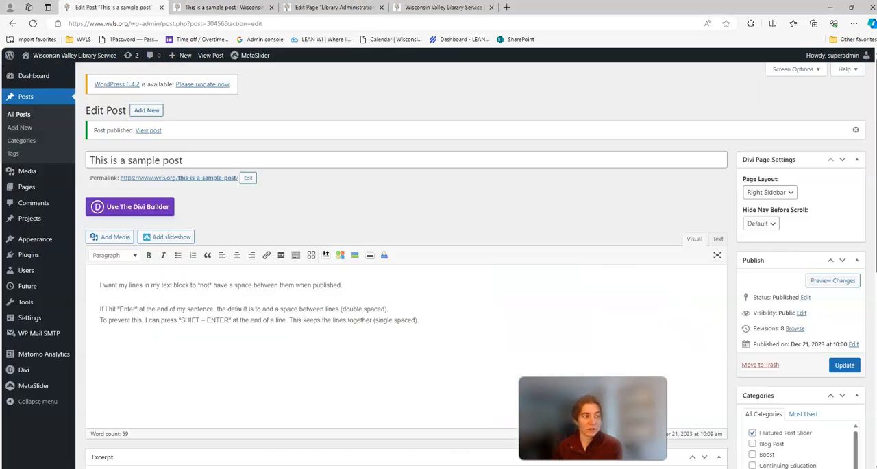
{"action": "left_click", "coordinate": [805, 297]}
{"action": "left_click", "coordinate": [782, 310]}
{"action": "left_click", "coordinate": [777, 341]}
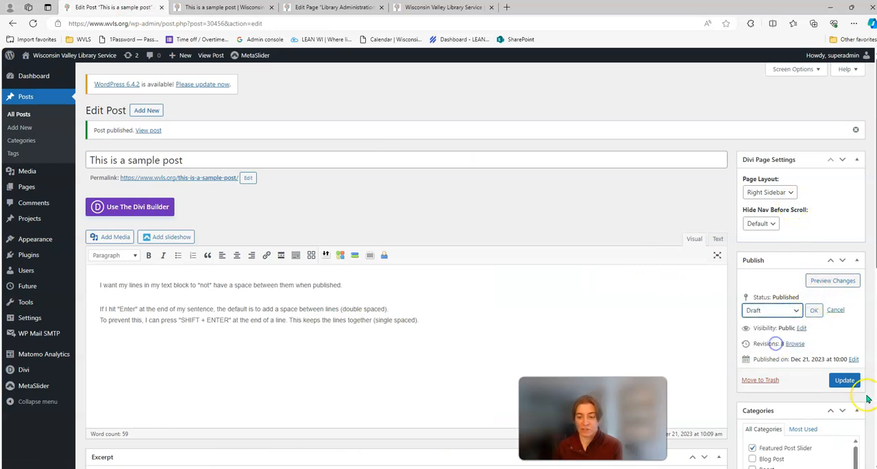
{"action": "left_click", "coordinate": [845, 379]}
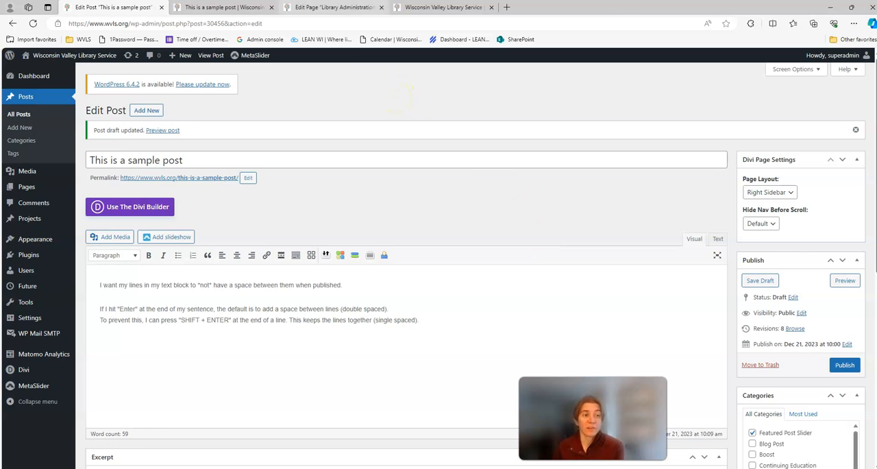
- Open the Library Administration page in Divi's front-end builder, exit the Visual Builder, and enable it again
{"action": "left_click", "coordinate": [334, 7]}
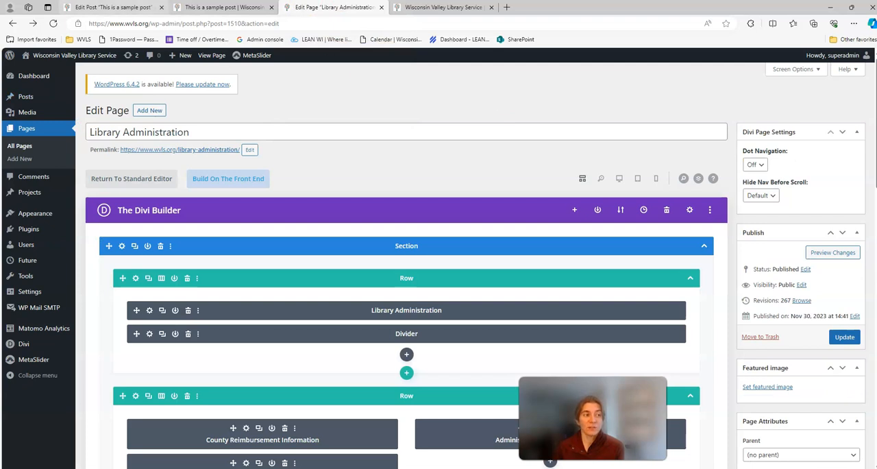
{"action": "left_click", "coordinate": [113, 7]}
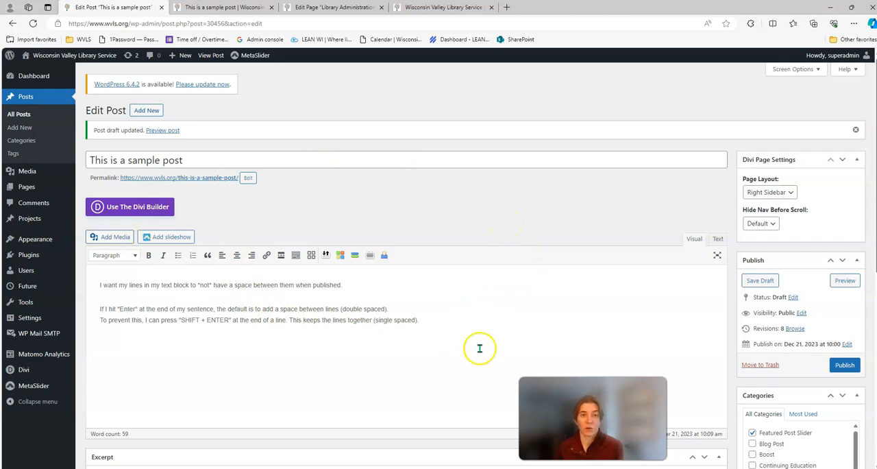
{"action": "left_click", "coordinate": [335, 7]}
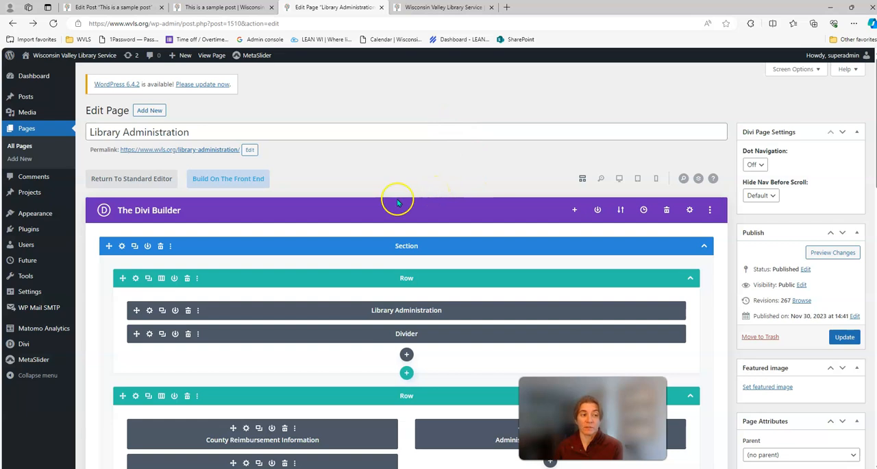
{"action": "left_click", "coordinate": [230, 180]}
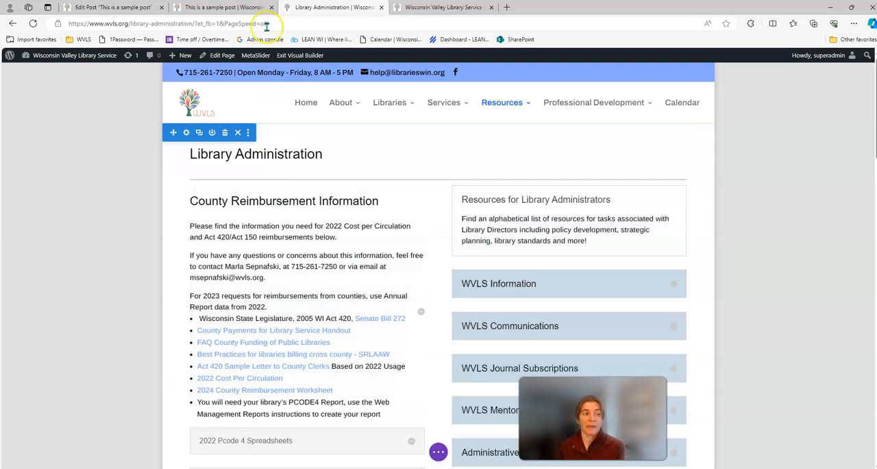
{"action": "left_click", "coordinate": [293, 61]}
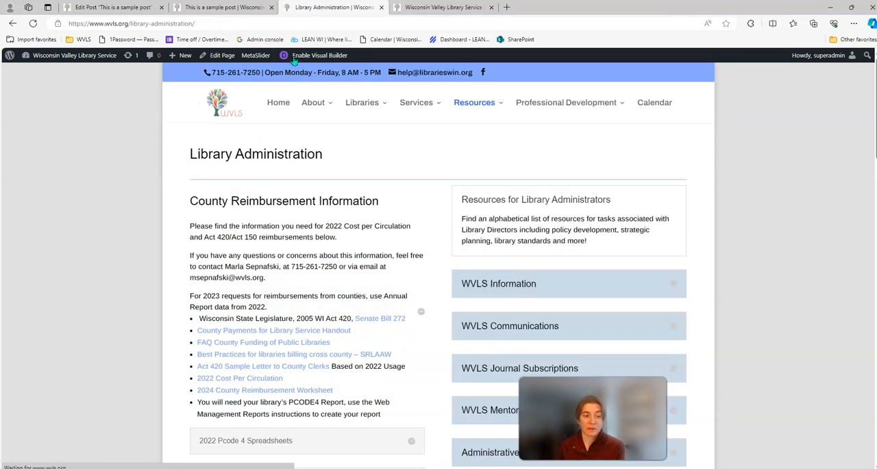
{"action": "left_click", "coordinate": [303, 55]}
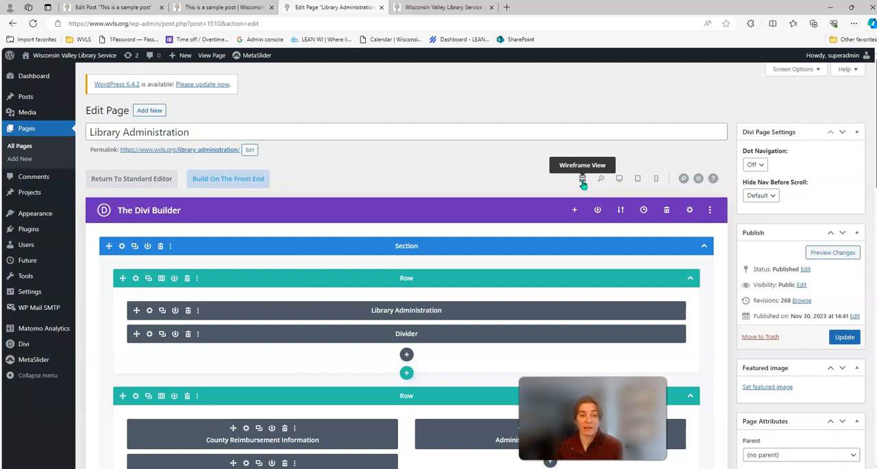
- Switch the Library Administration page's Divi Builder from wireframe to desktop view and look over the page layout
{"action": "left_click", "coordinate": [617, 180]}
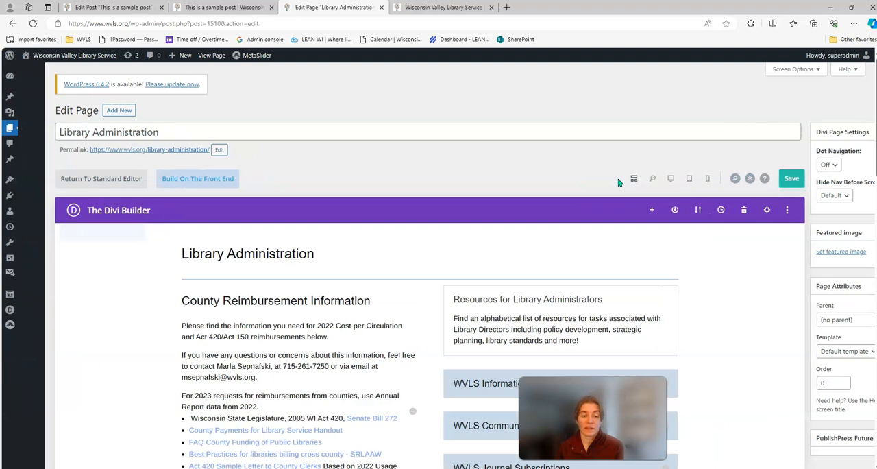
{"action": "scroll", "coordinate": [767, 260], "scroll_direction": "down", "scroll_amount": 1}
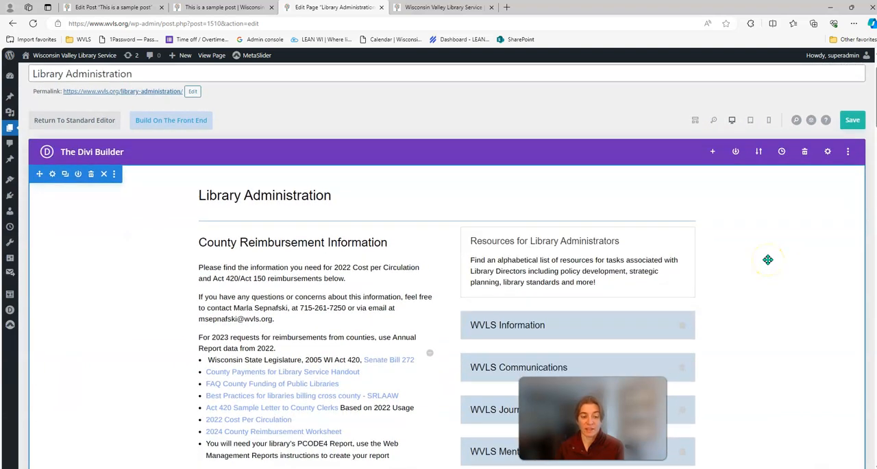
- Look over the Library Administration page's desktop layout and preview the page in tablet view
{"action": "scroll", "coordinate": [767, 259], "scroll_direction": "down", "scroll_amount": 2}
{"action": "scroll", "coordinate": [768, 259], "scroll_direction": "down", "scroll_amount": 10}
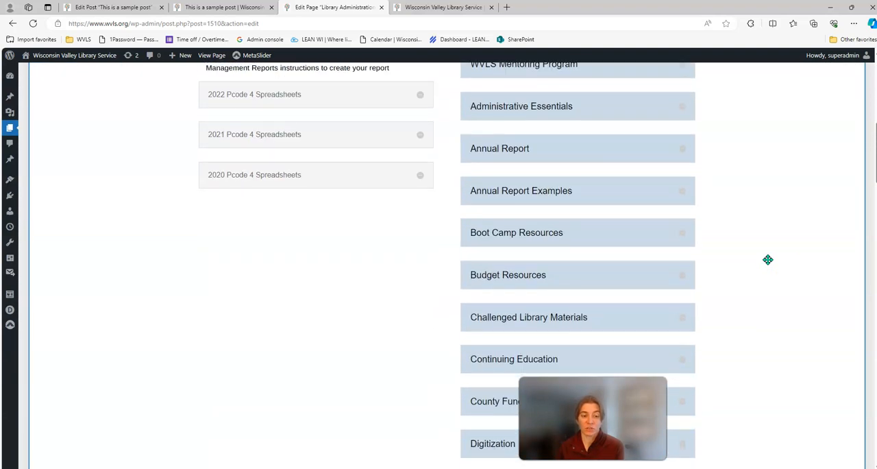
{"action": "scroll", "coordinate": [767, 260], "scroll_direction": "up", "scroll_amount": 13}
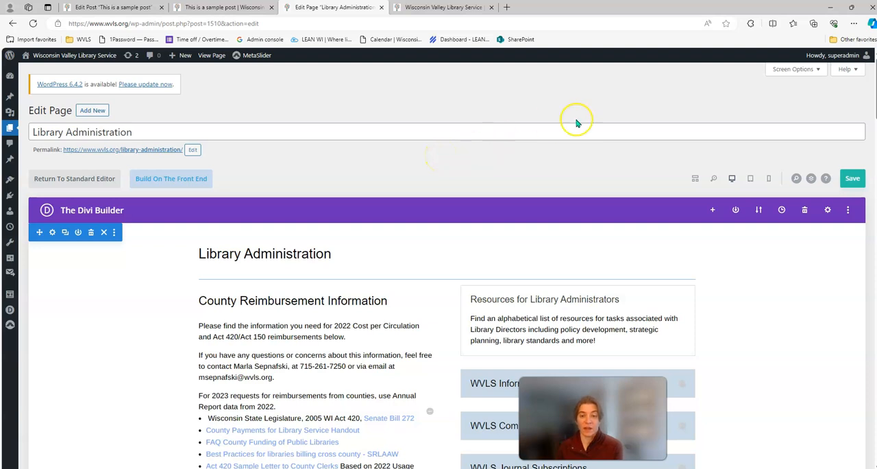
{"action": "left_click", "coordinate": [751, 177]}
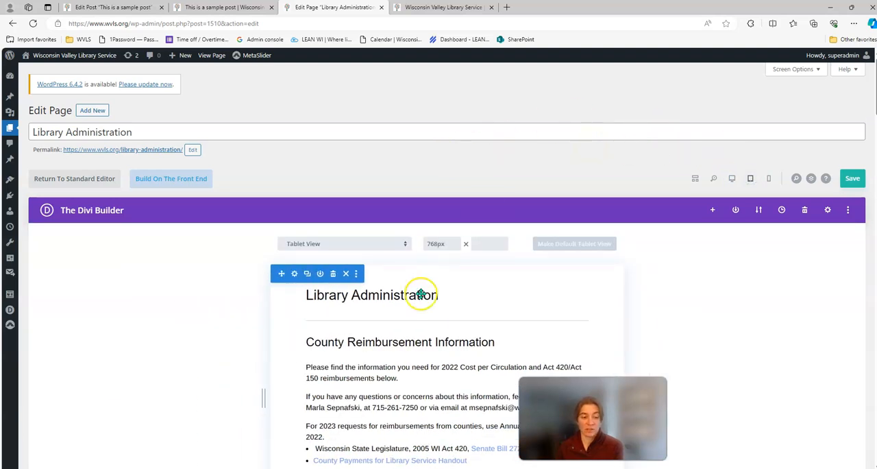
{"action": "scroll", "coordinate": [419, 292], "scroll_direction": "down", "scroll_amount": 9}
{"action": "scroll", "coordinate": [421, 297], "scroll_direction": "up", "scroll_amount": 10}
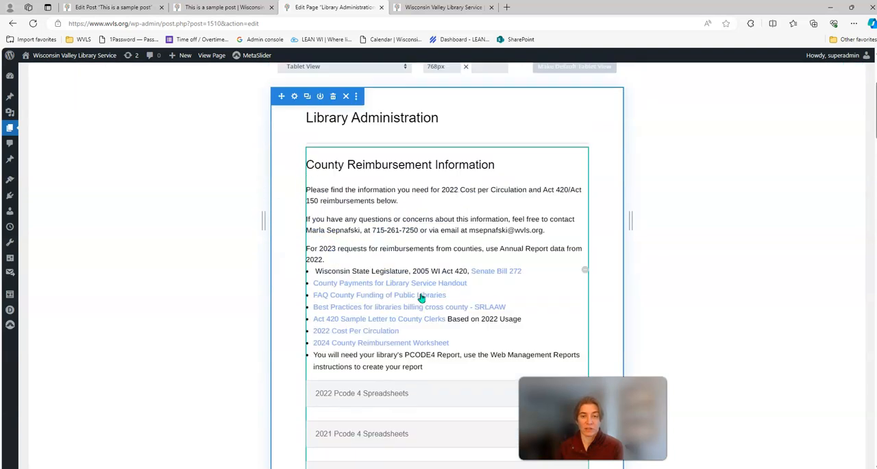
- Preview the Library Administration page in phone view and return the Divi Builder to wireframe view
{"action": "left_click", "coordinate": [686, 260]}
{"action": "left_click", "coordinate": [769, 178]}
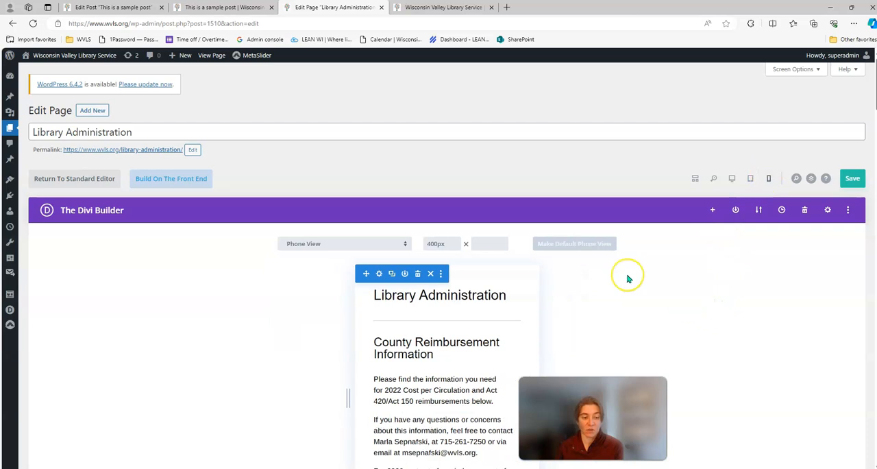
{"action": "scroll", "coordinate": [627, 276], "scroll_direction": "down", "scroll_amount": 10}
{"action": "scroll", "coordinate": [627, 278], "scroll_direction": "up", "scroll_amount": 10}
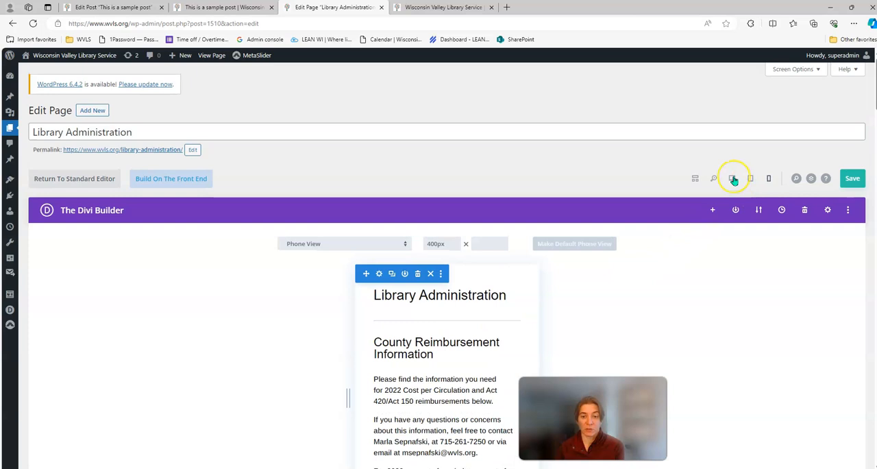
{"action": "left_click", "coordinate": [695, 178]}
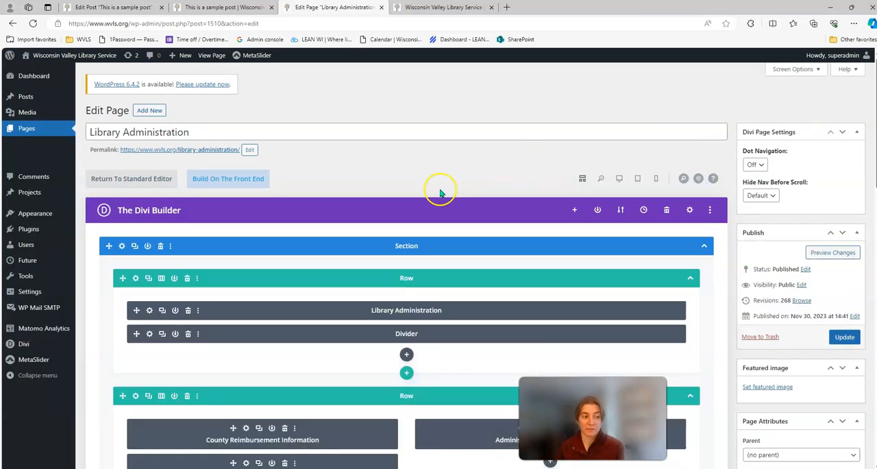
- Open the page in Divi's front-end builder and preview it in tablet, phone and desktop views
{"action": "left_click", "coordinate": [214, 179]}
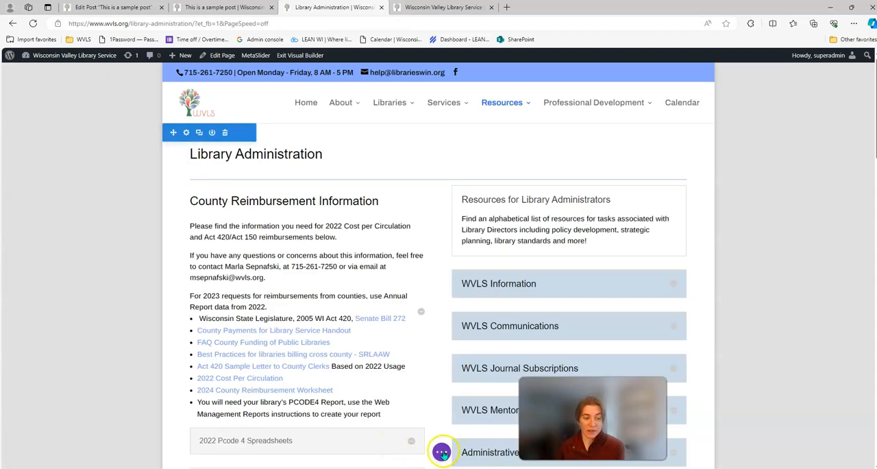
{"action": "left_click", "coordinate": [442, 452]}
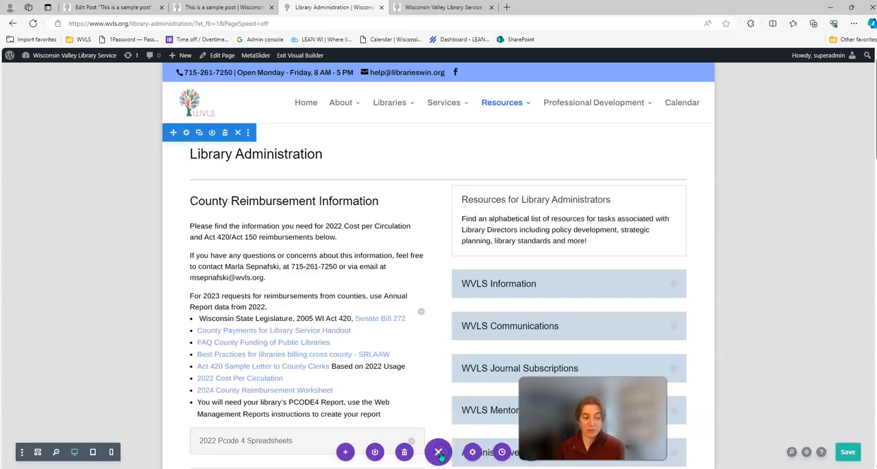
{"action": "left_click", "coordinate": [93, 452]}
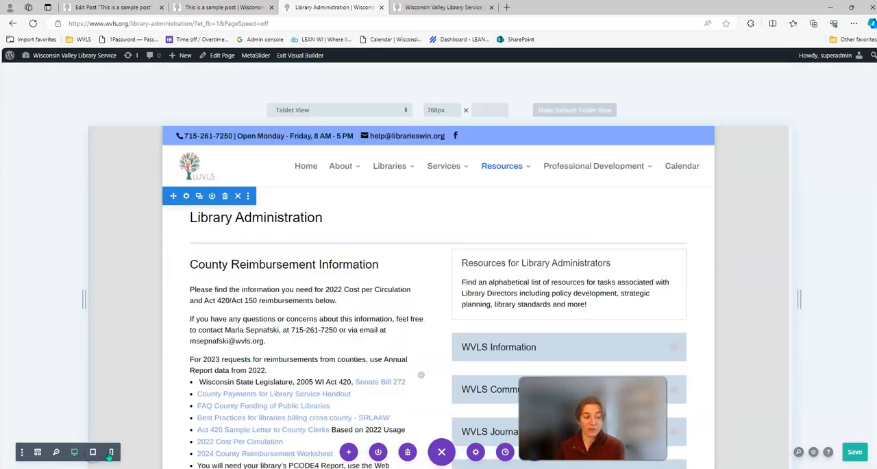
{"action": "left_click", "coordinate": [110, 452]}
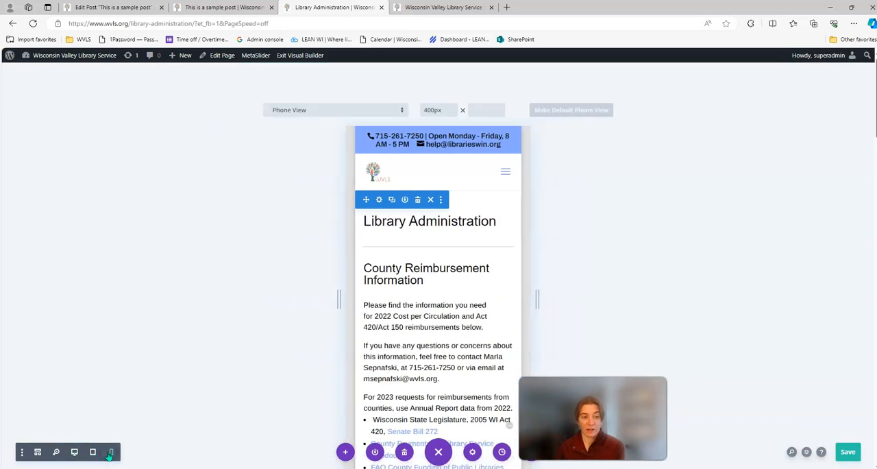
{"action": "left_click", "coordinate": [74, 452]}
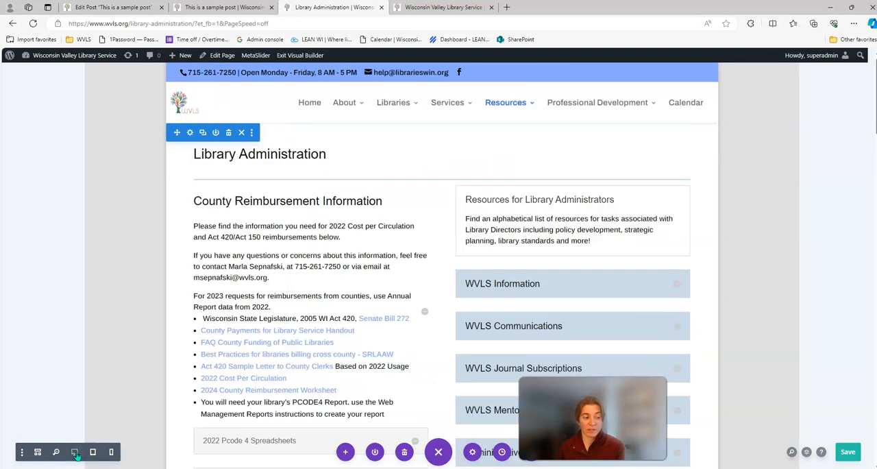
- Switch the front-end builder to wireframe view and look over the page's sections, rows and modules
{"action": "left_click", "coordinate": [37, 453]}
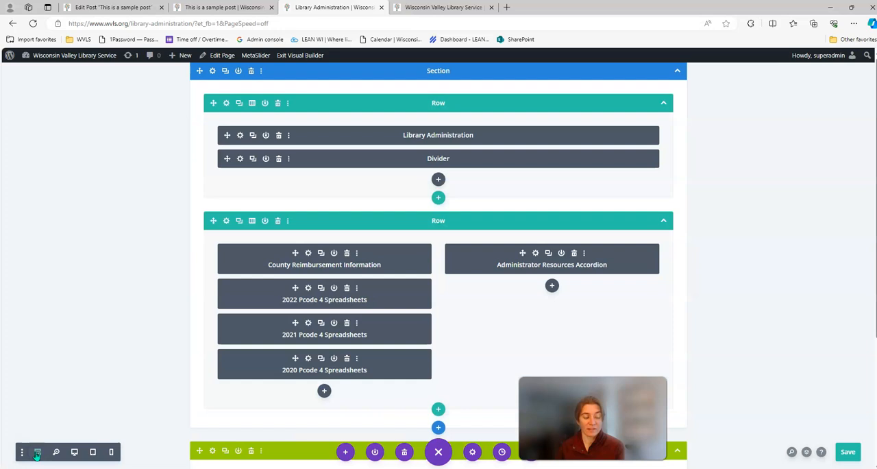
{"action": "scroll", "coordinate": [114, 365], "scroll_direction": "down", "scroll_amount": 3}
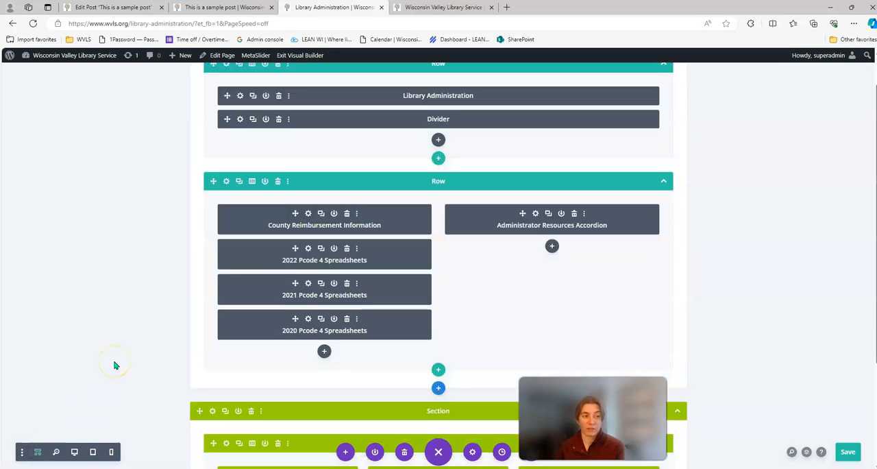
{"action": "scroll", "coordinate": [114, 365], "scroll_direction": "up", "scroll_amount": 3}
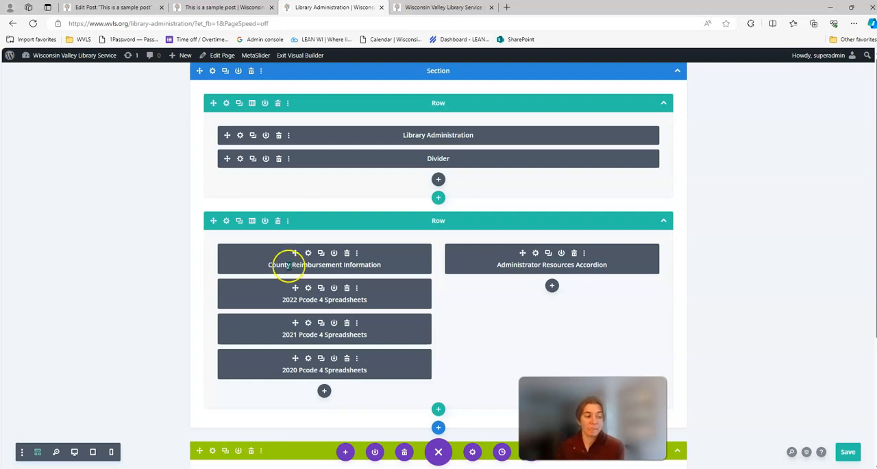
- Compare the page's desktop and wireframe views in the front-end builder, finishing in desktop view
{"action": "left_click", "coordinate": [110, 451]}
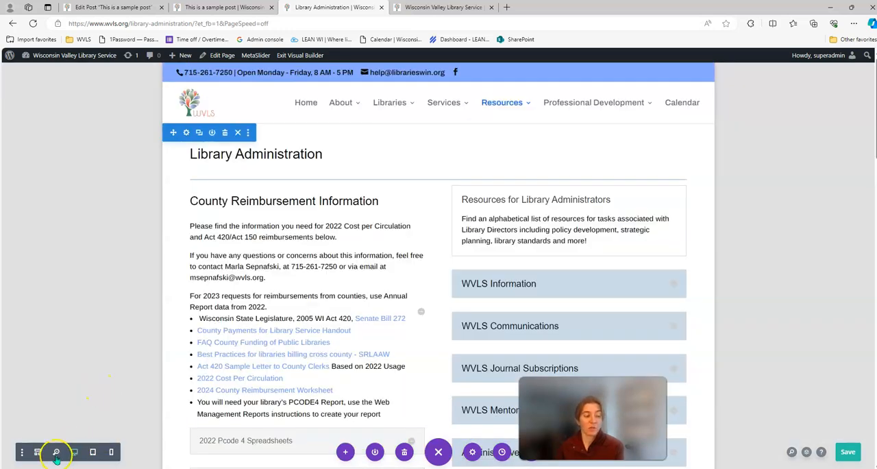
{"action": "left_click", "coordinate": [38, 452]}
{"action": "left_click", "coordinate": [74, 452]}
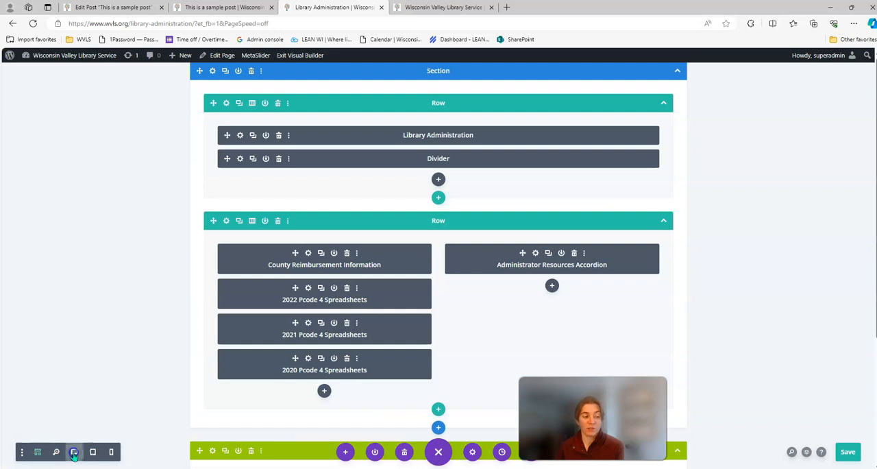